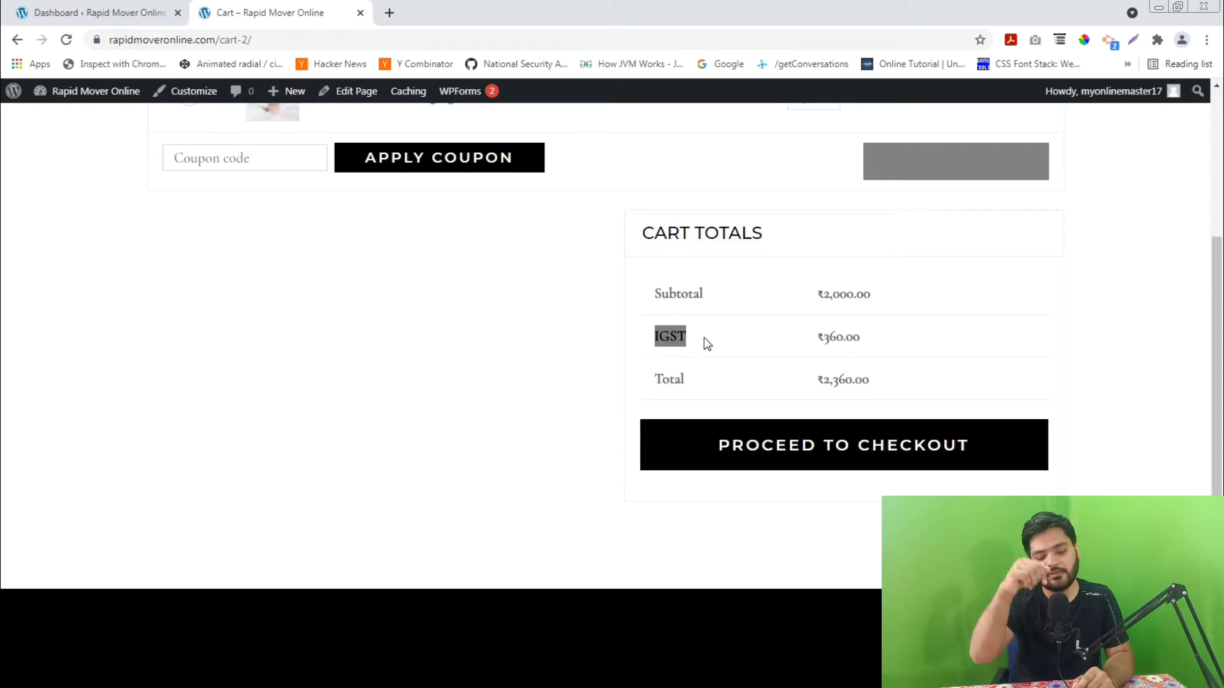
# Step: Switch from the store's cart page to the WordPress dashboard and open the WooCommerce shipping settings
pyautogui.scroll(-4, 551, 337)
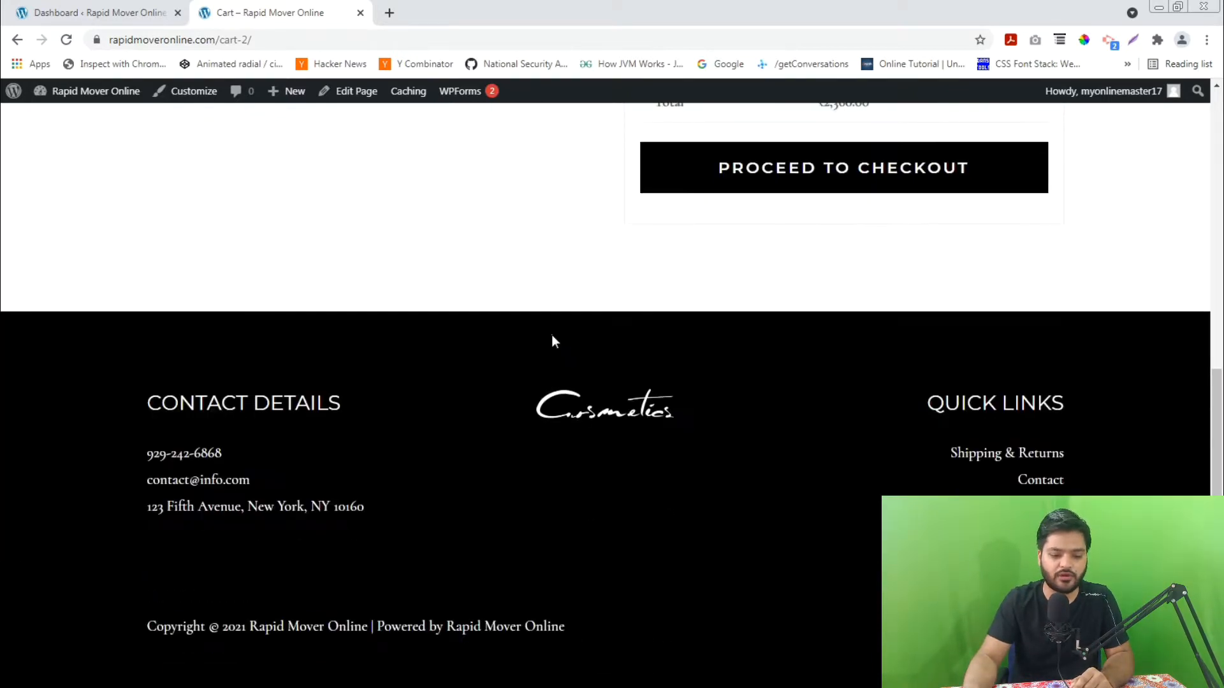
pyautogui.scroll(9, 551, 337)
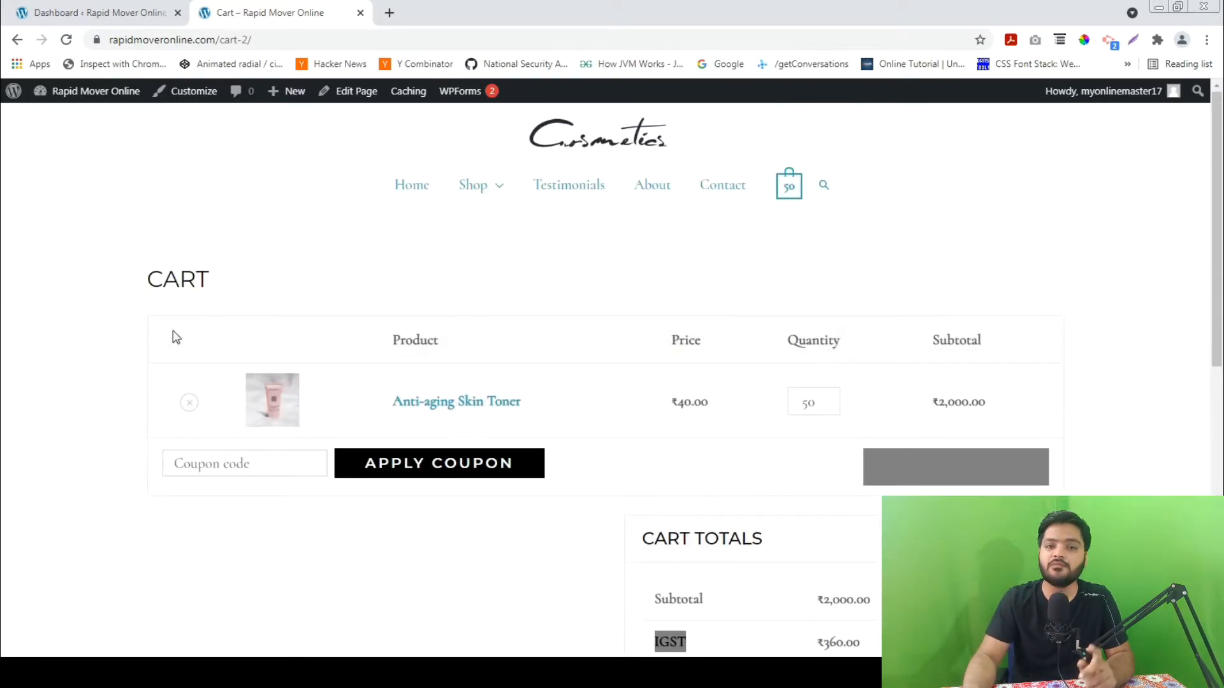
pyautogui.click(133, 6)
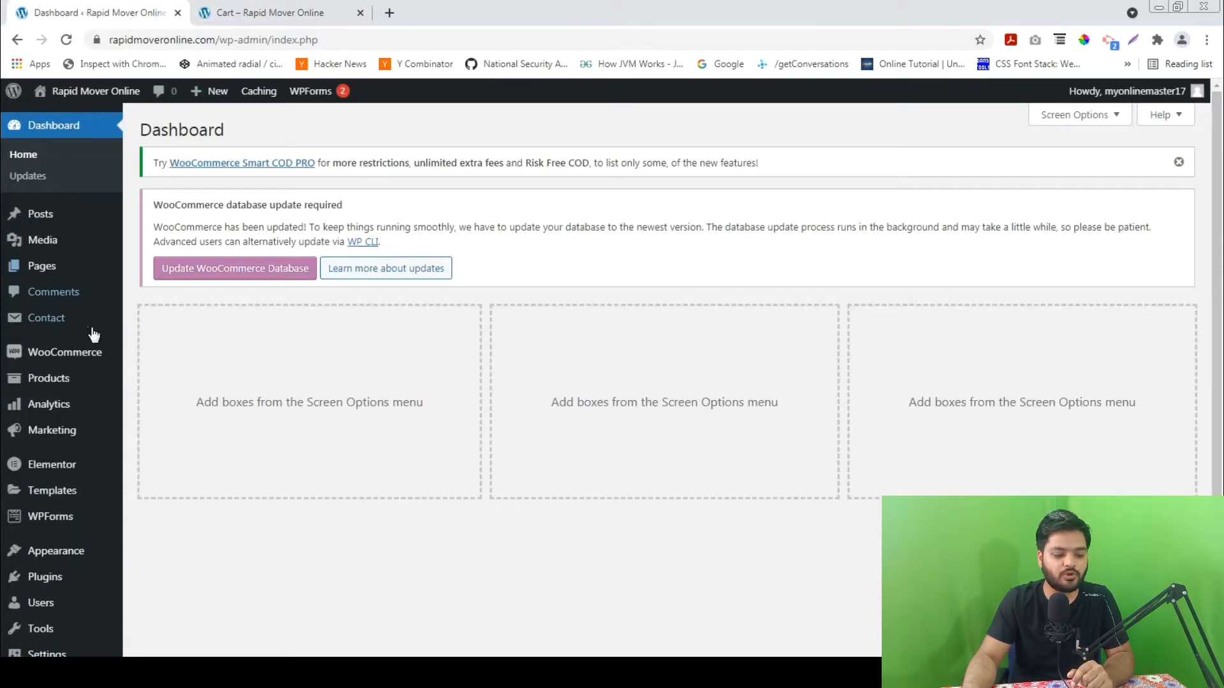
pyautogui.moveTo(81, 357)
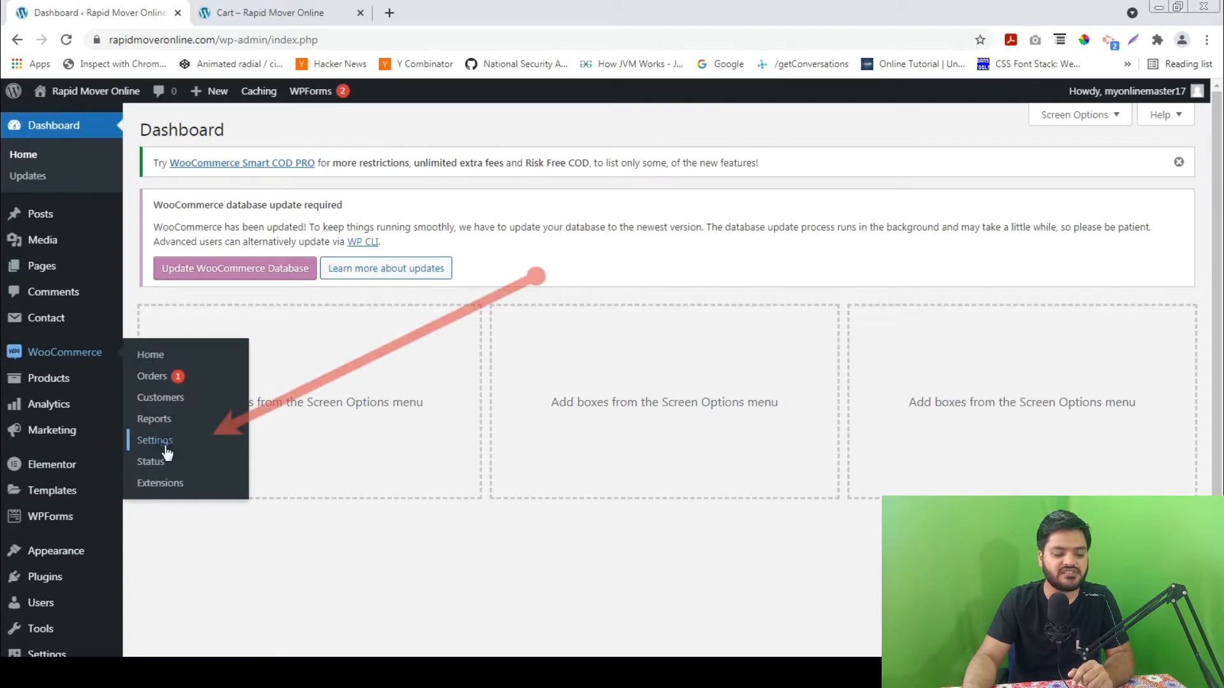
pyautogui.click(156, 440)
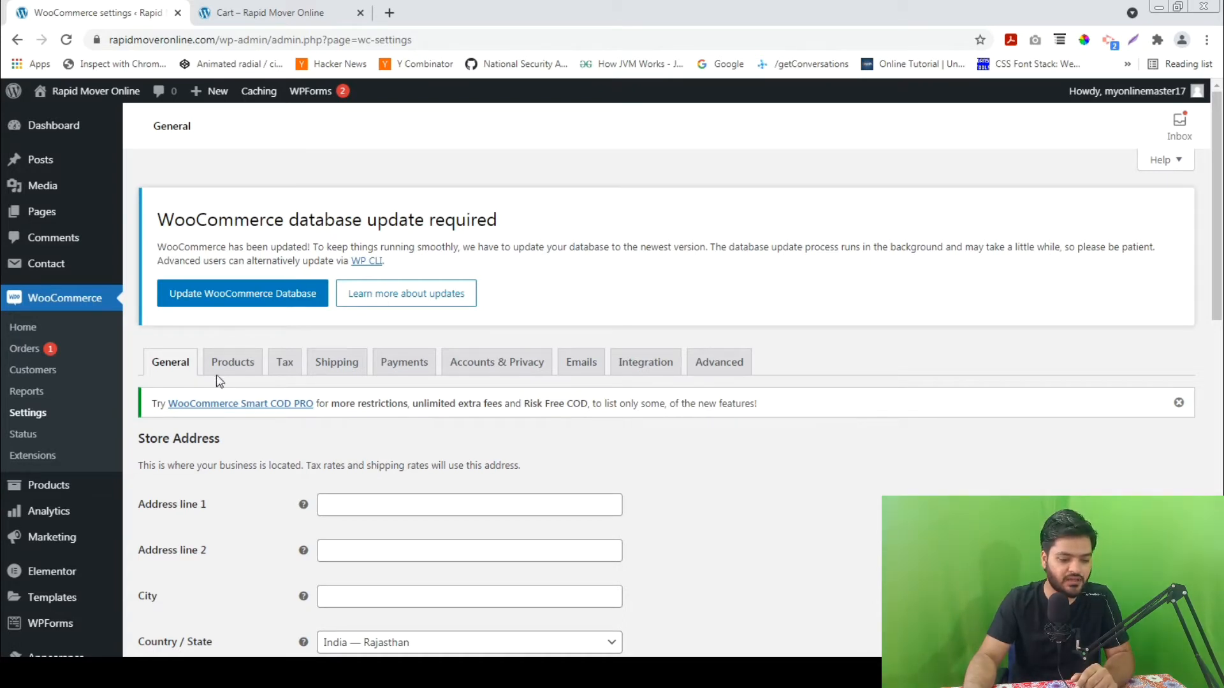
pyautogui.click(340, 371)
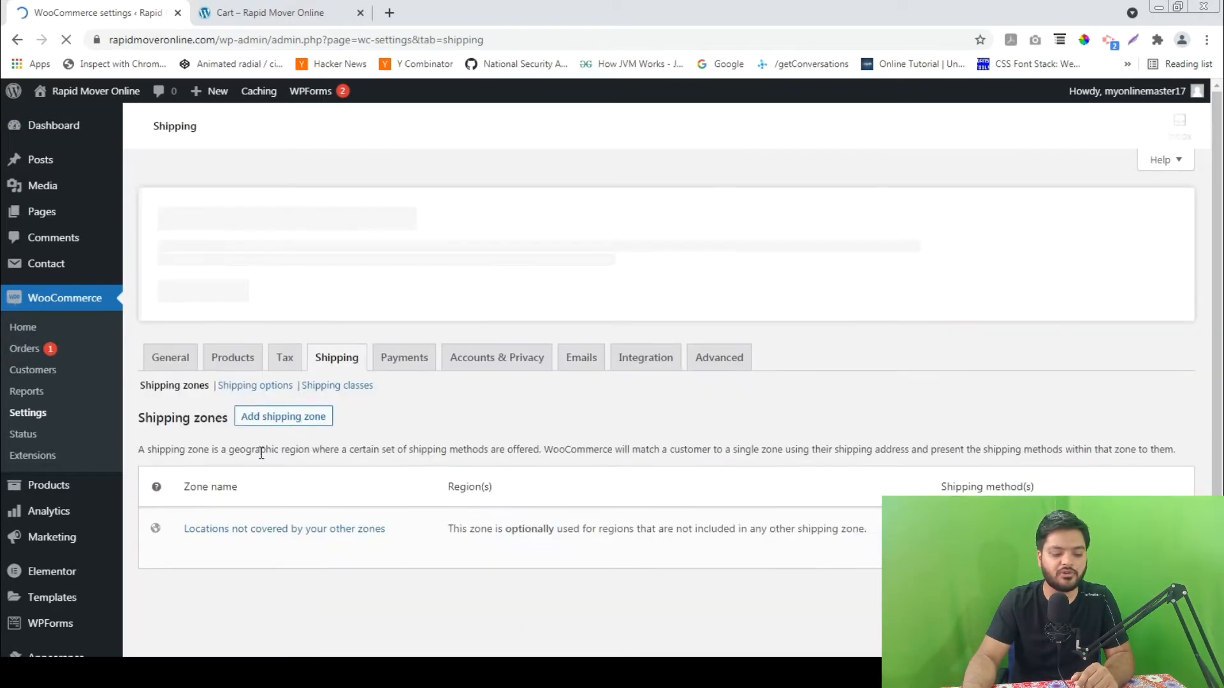
# Step: Start a new shipping zone and name it RJ
pyautogui.scroll(-5, 454, 446)
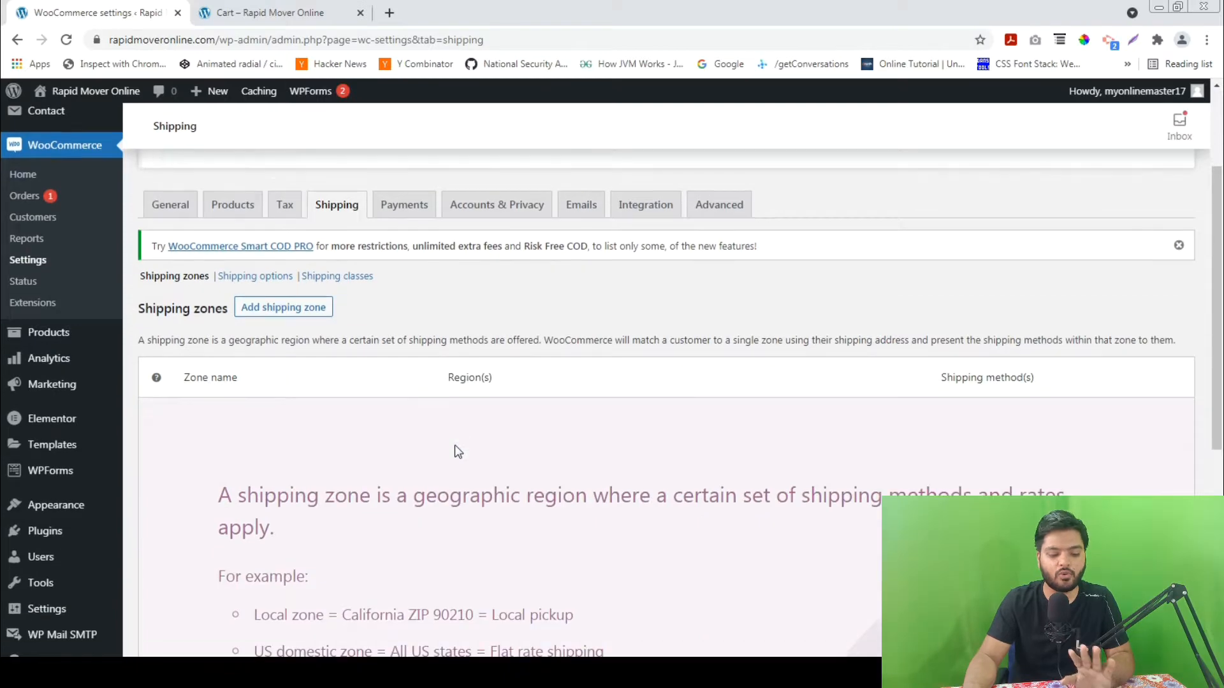
pyautogui.scroll(-3, 455, 449)
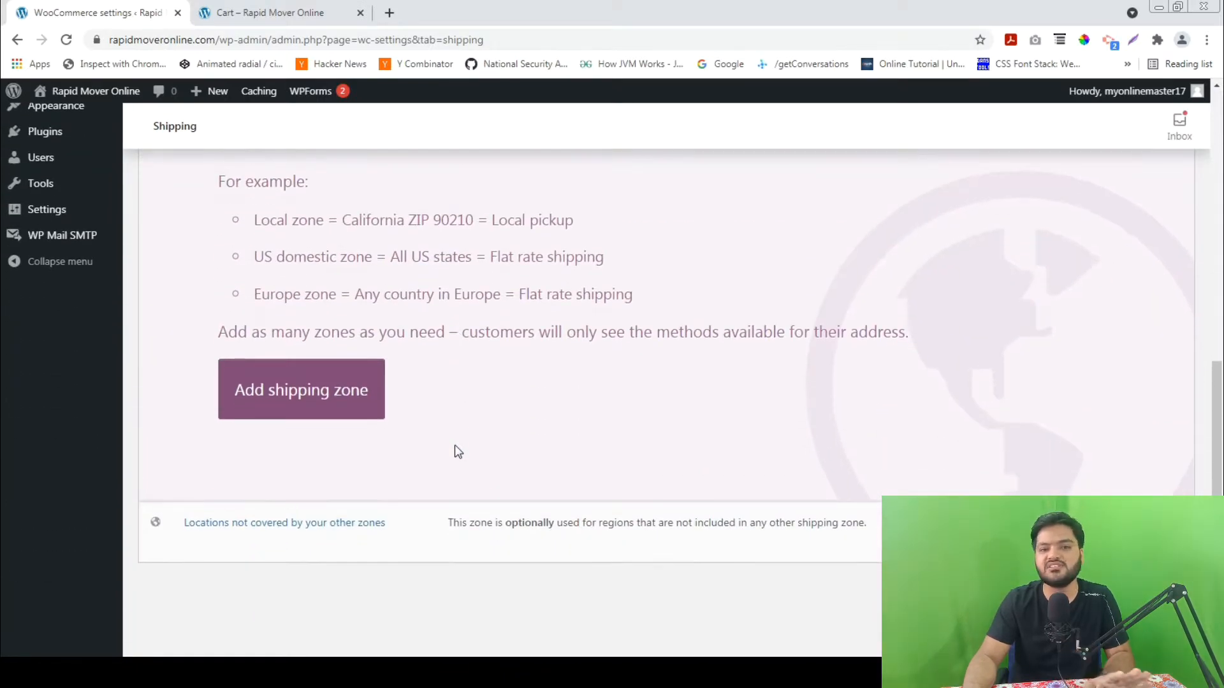
pyautogui.scroll(8, 456, 449)
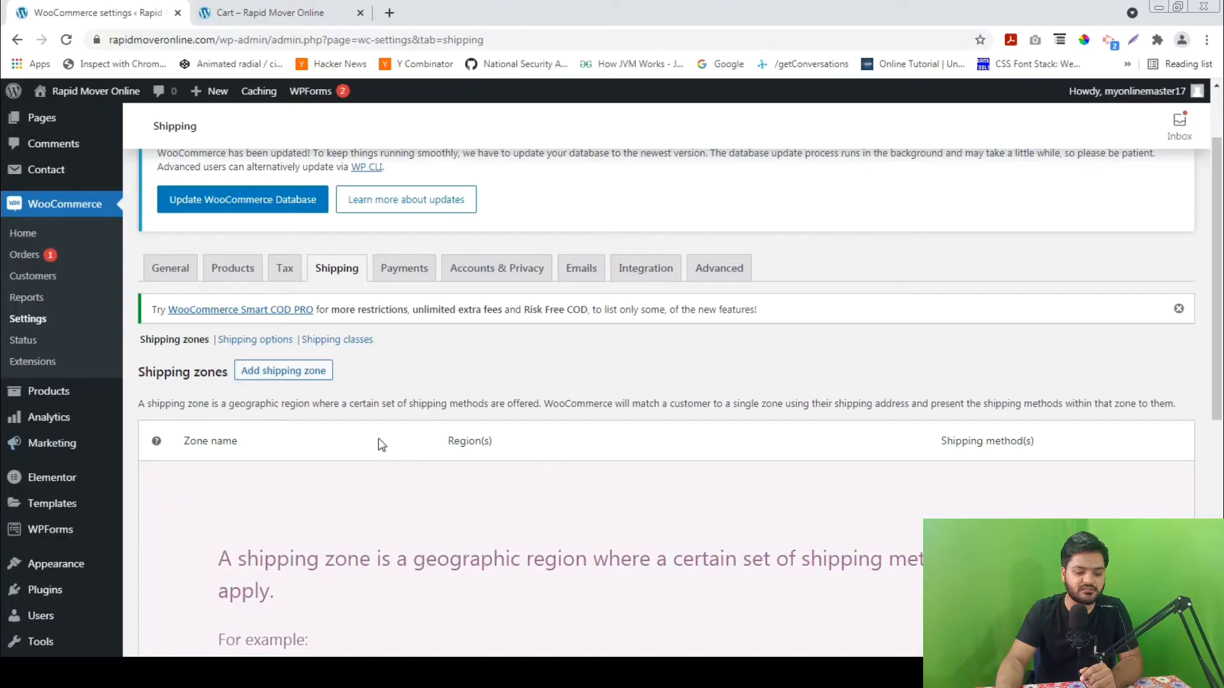
pyautogui.click(294, 375)
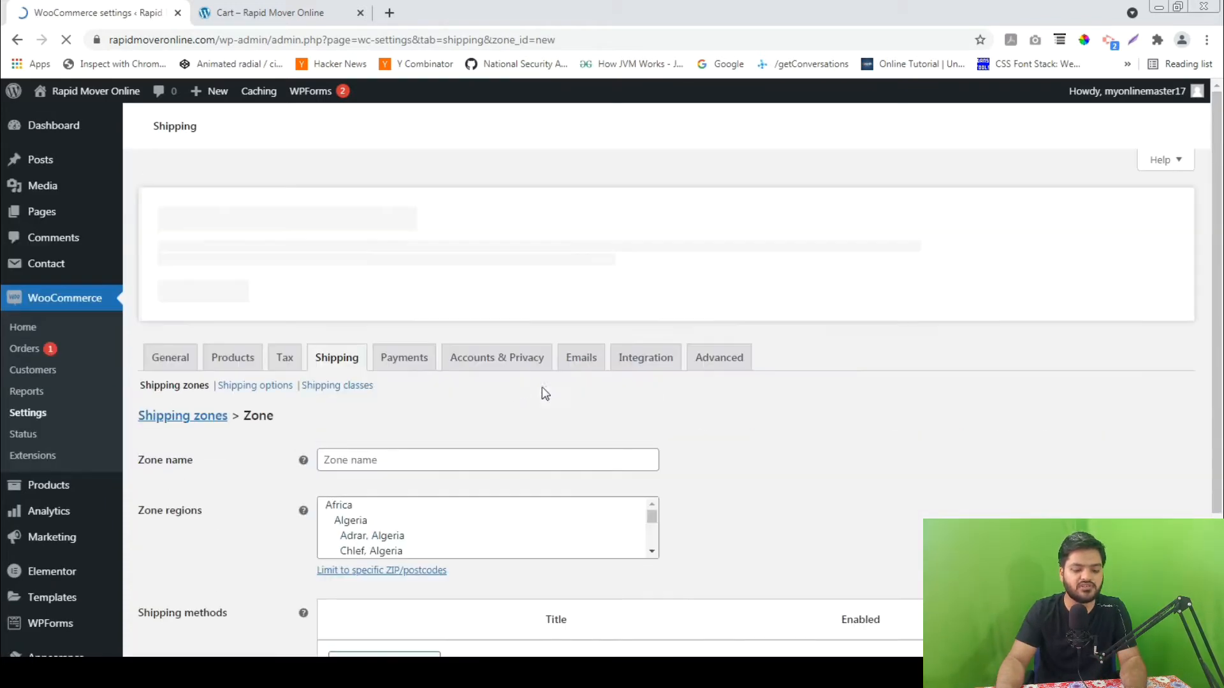
pyautogui.scroll(-3, 446, 484)
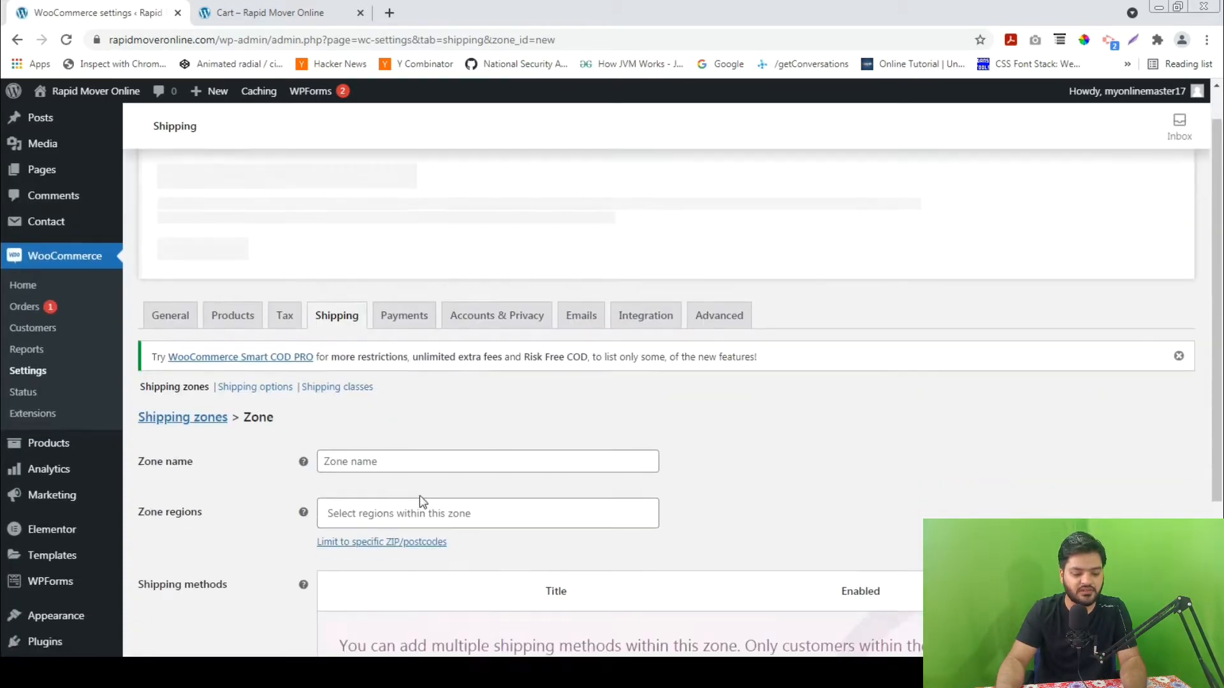
pyautogui.click(434, 357)
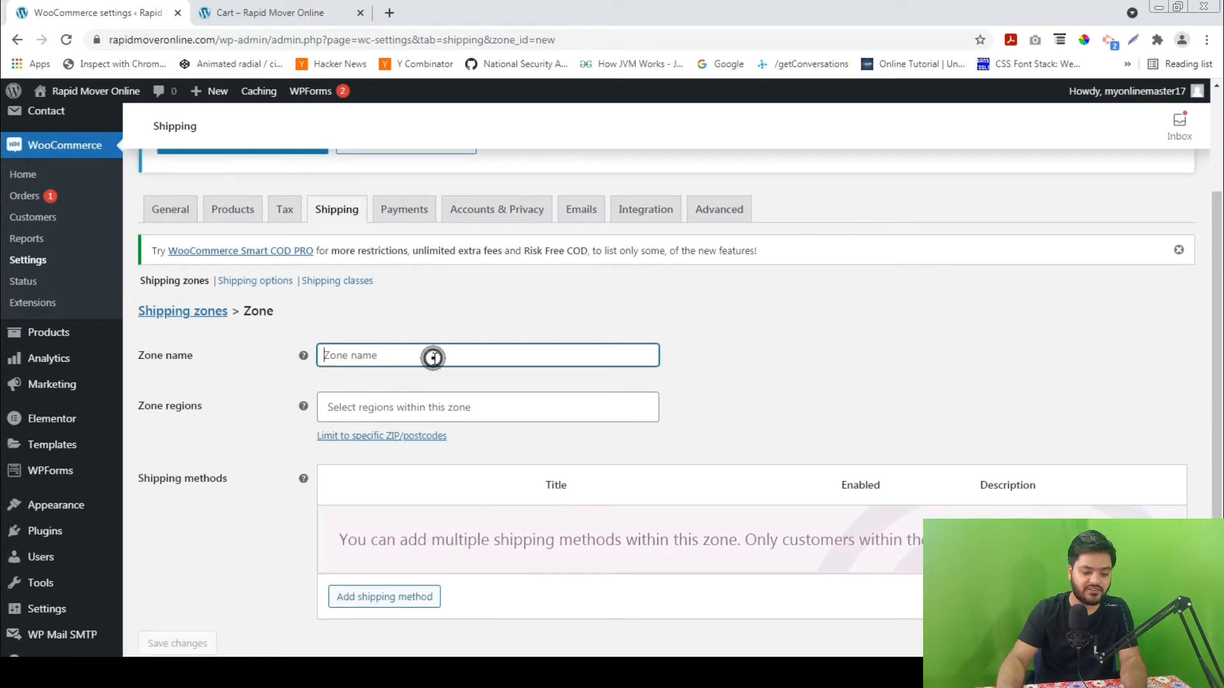
pyautogui.write('ra')
pyautogui.press('BackSpace')
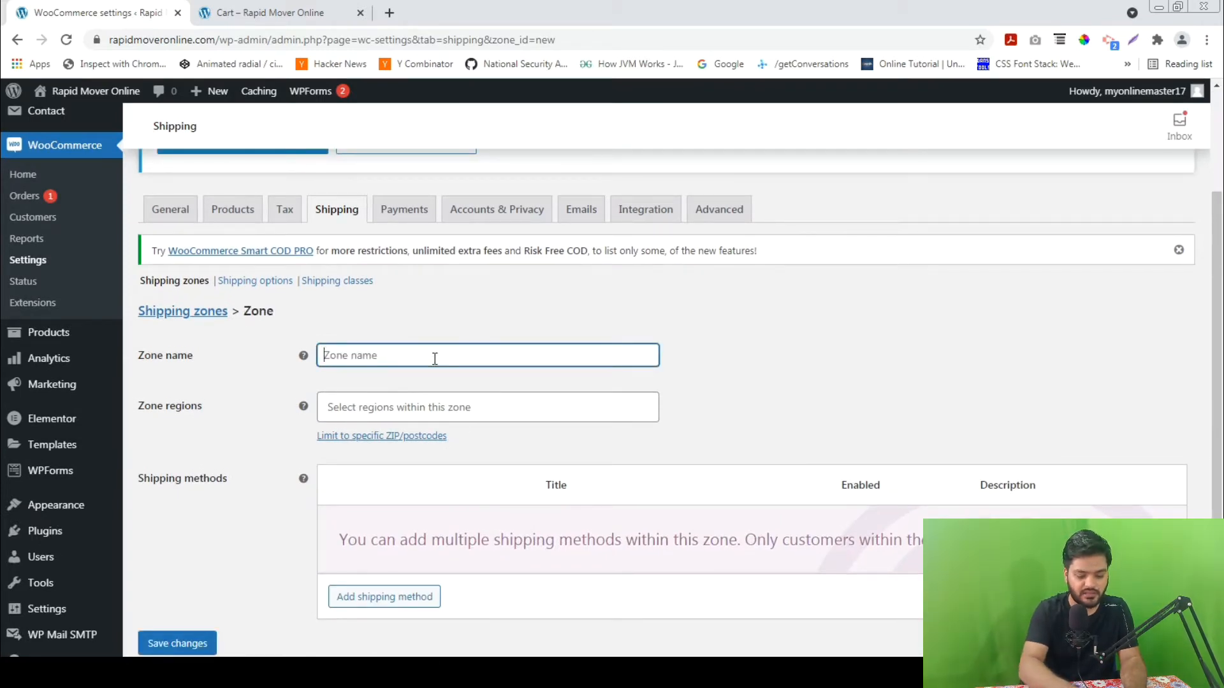
pyautogui.write('RJ')
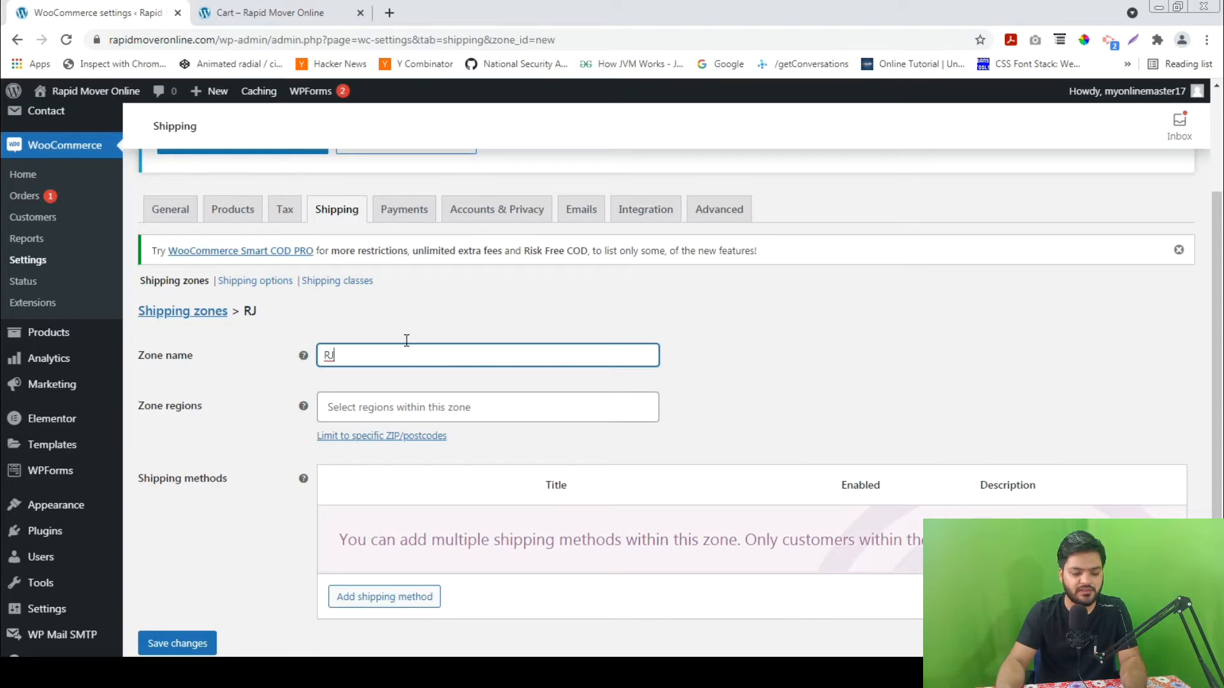
# Step: Set the RJ zone's region to Rajasthan, India
pyautogui.click(427, 406)
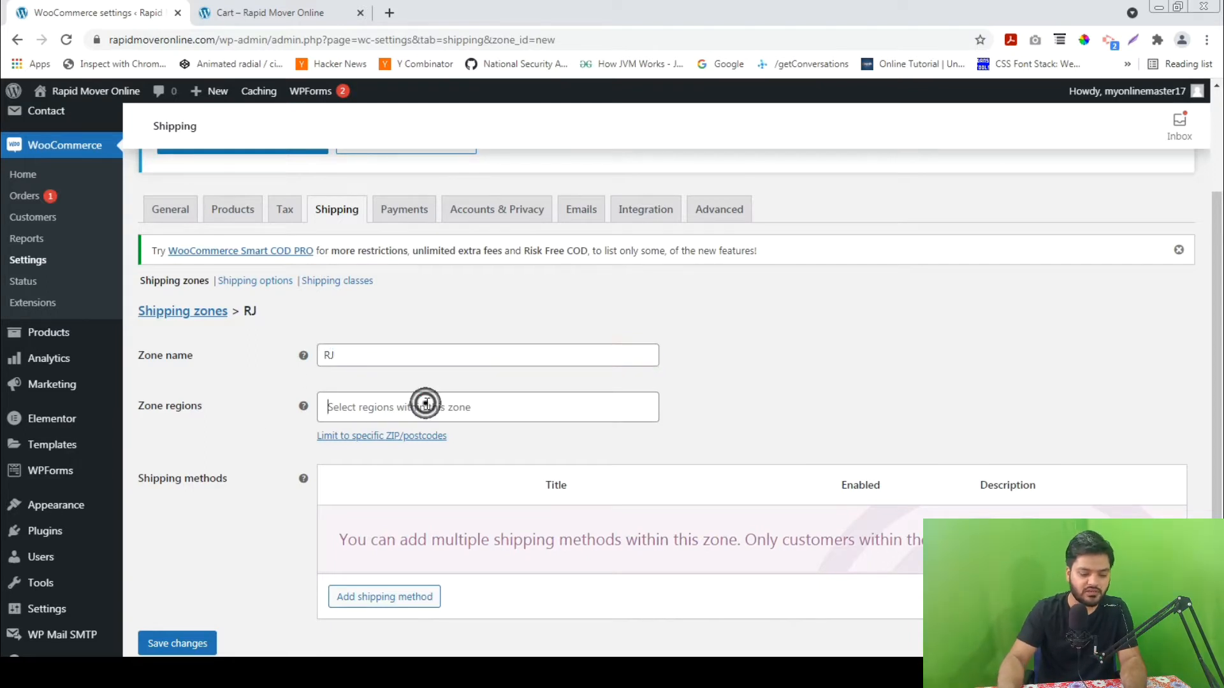
pyautogui.write('raja')
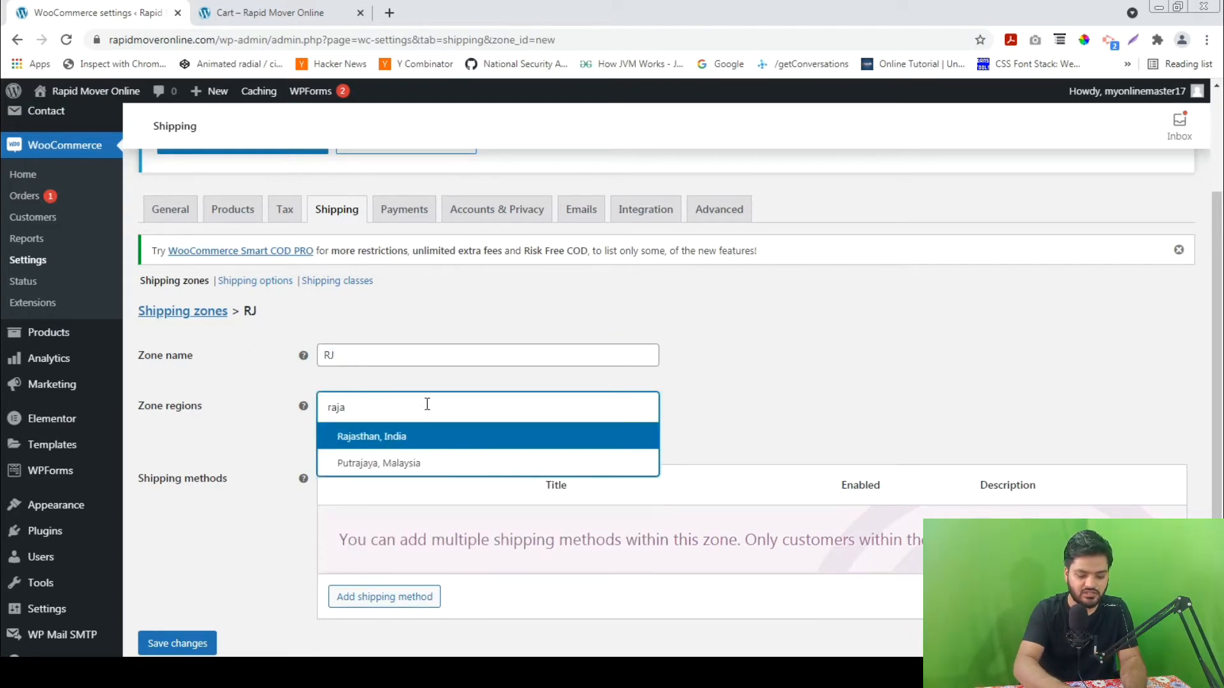
pyautogui.write('sth')
pyautogui.click(404, 440)
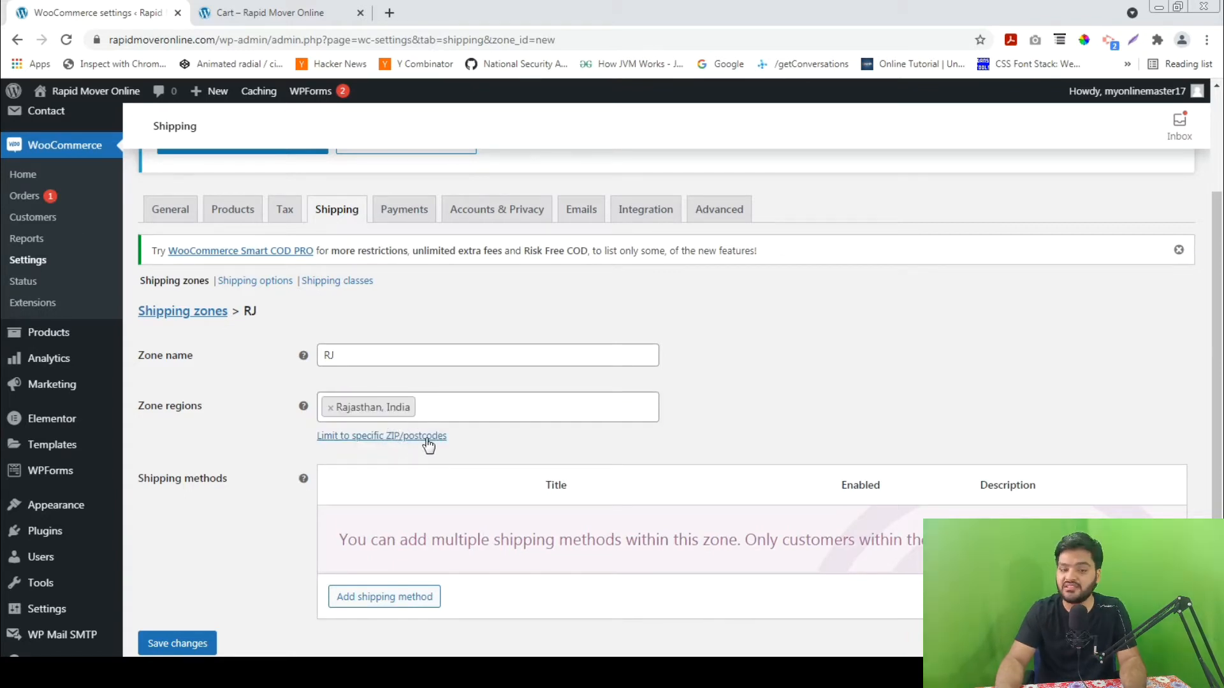
# Step: Add Free shipping as the shipping method for the RJ zone
pyautogui.scroll(-1, 302, 443)
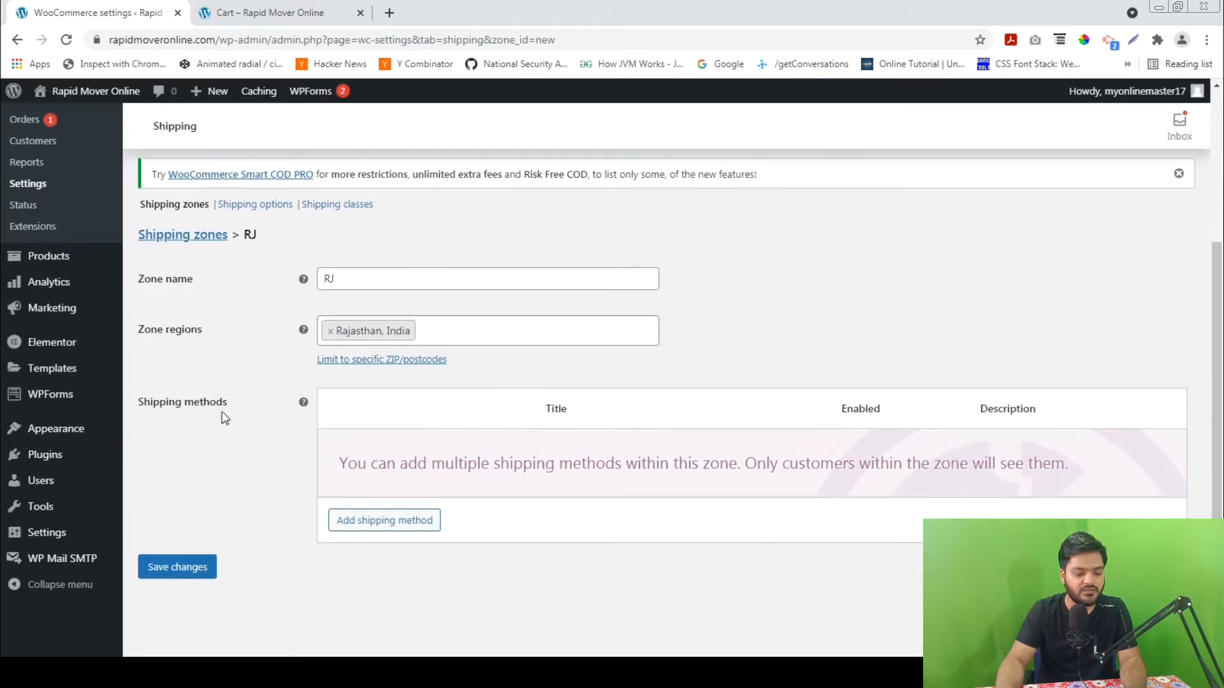
pyautogui.click(385, 522)
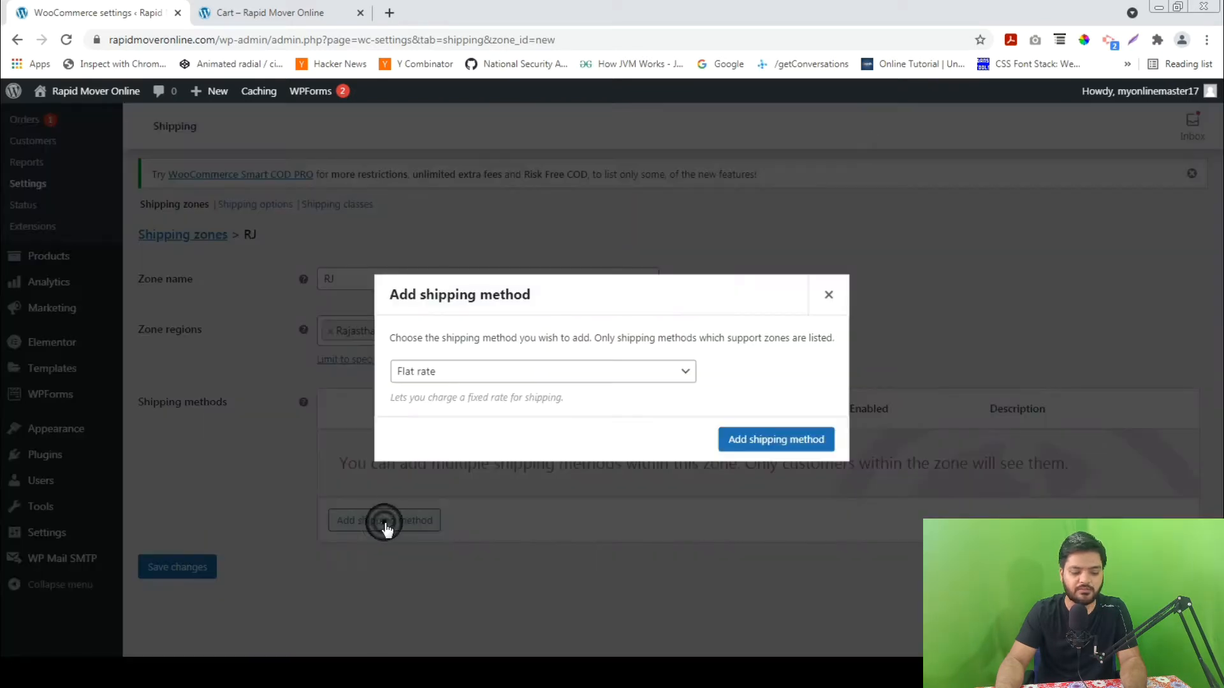
pyautogui.click(598, 383)
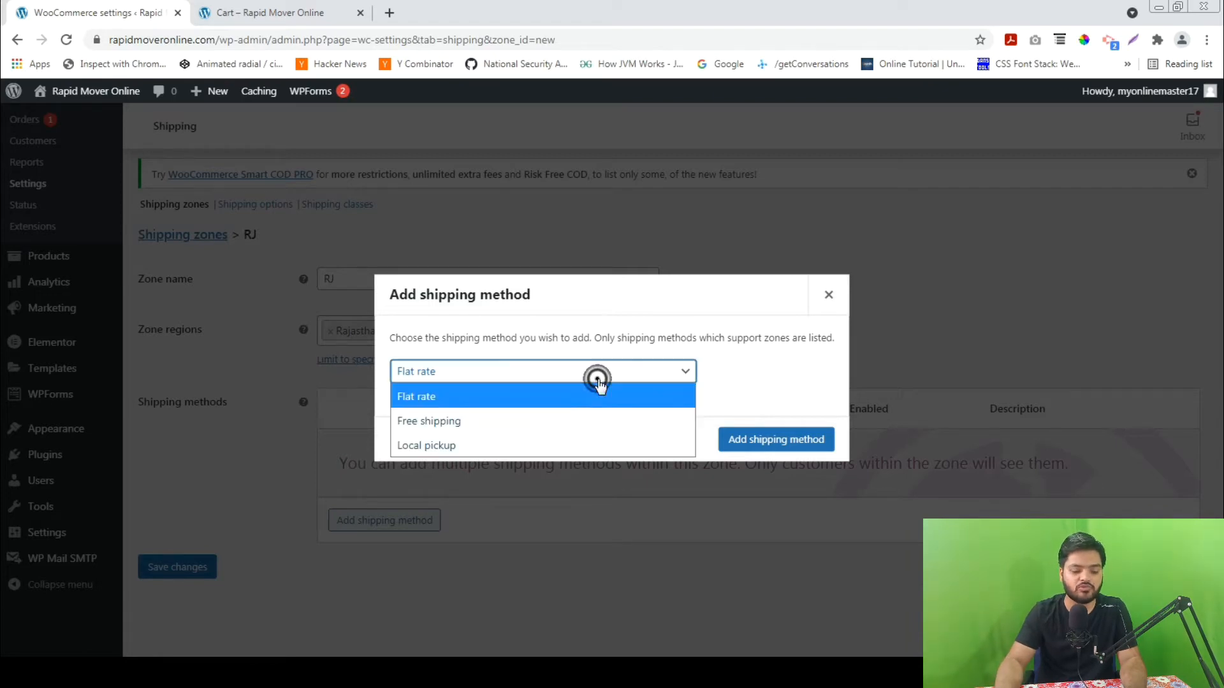
pyautogui.click(482, 425)
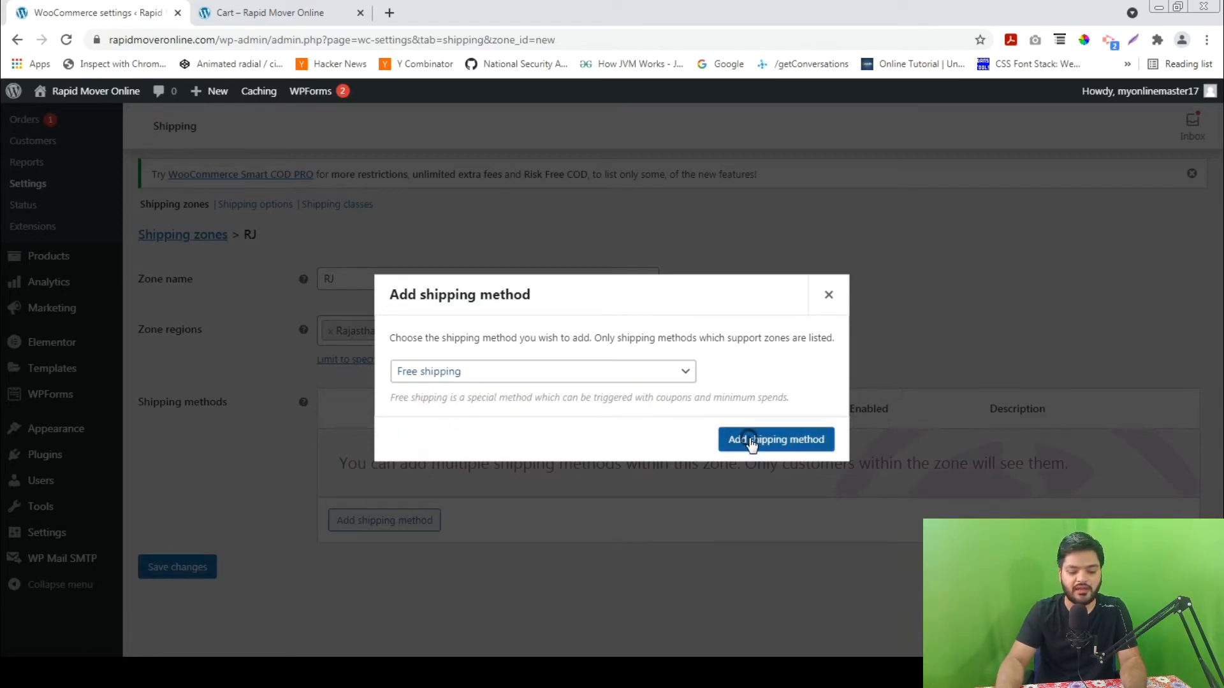
pyautogui.click(751, 444)
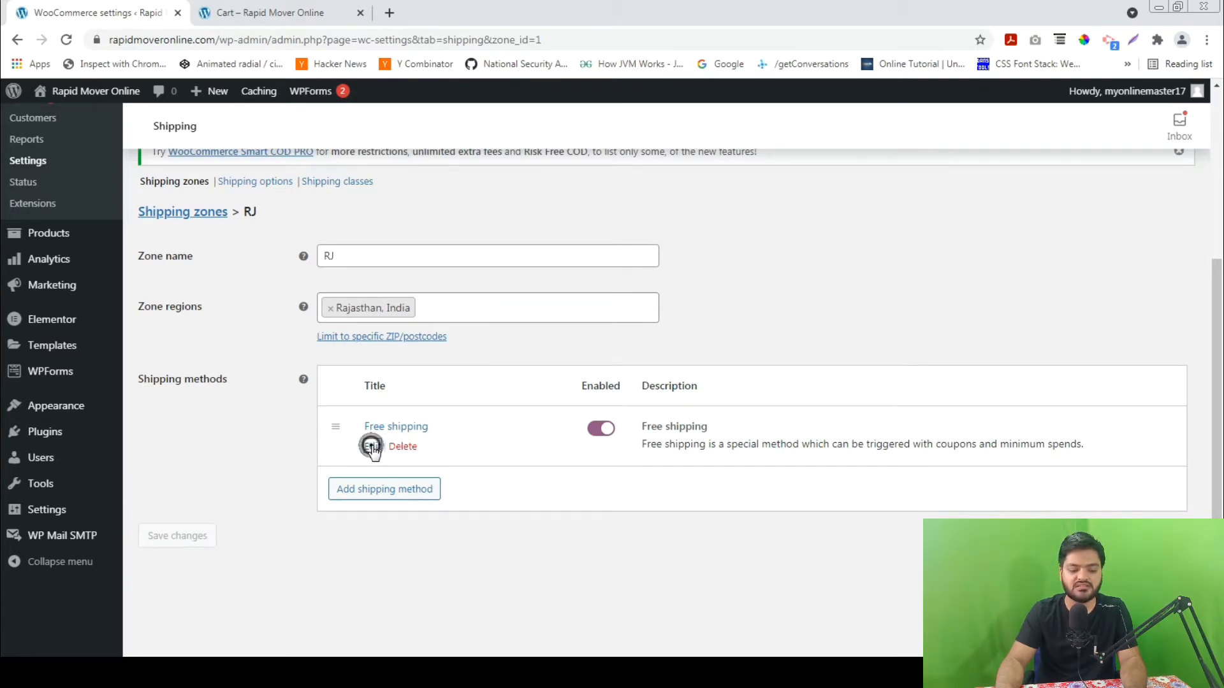
# Step: Check the settings of the RJ zone's Free shipping method, close them and return to the shipping zones list
pyautogui.click(372, 446)
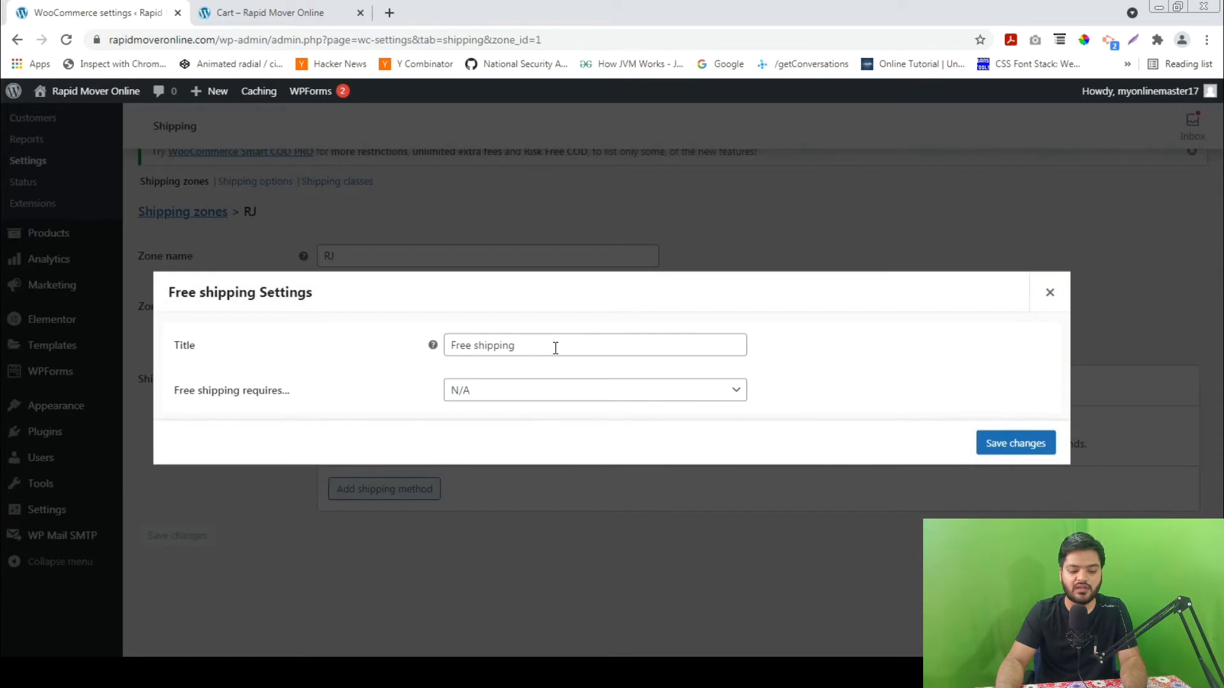
pyautogui.click(1040, 294)
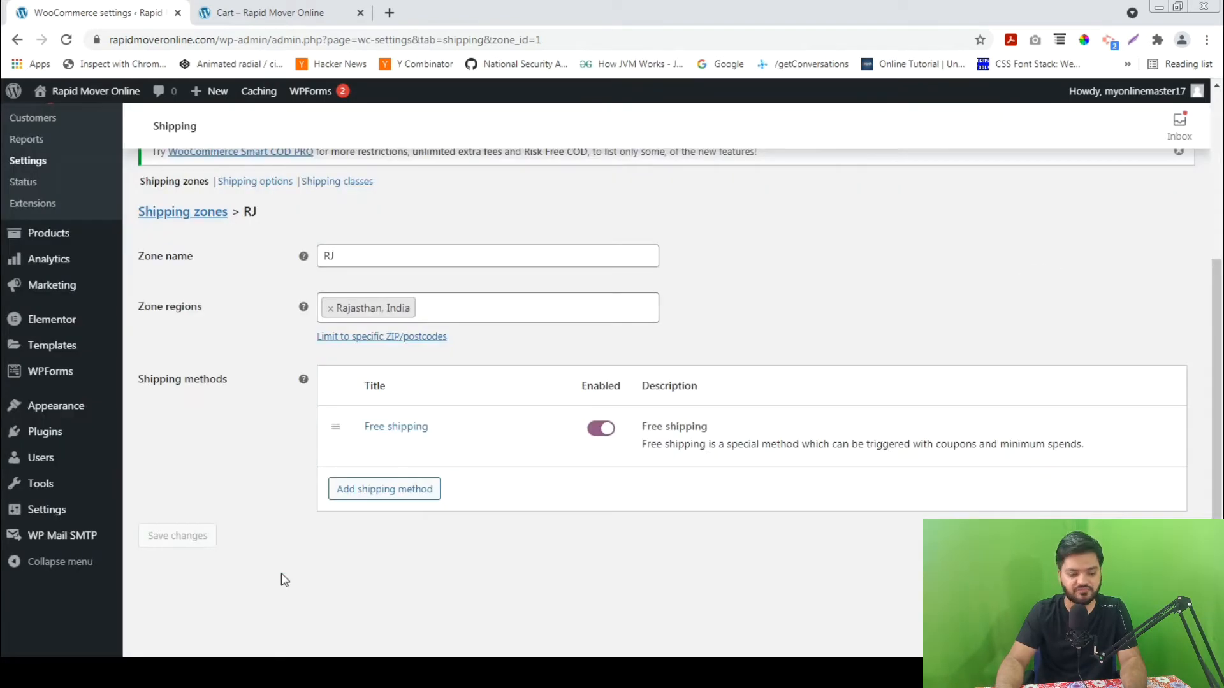
pyautogui.click(174, 216)
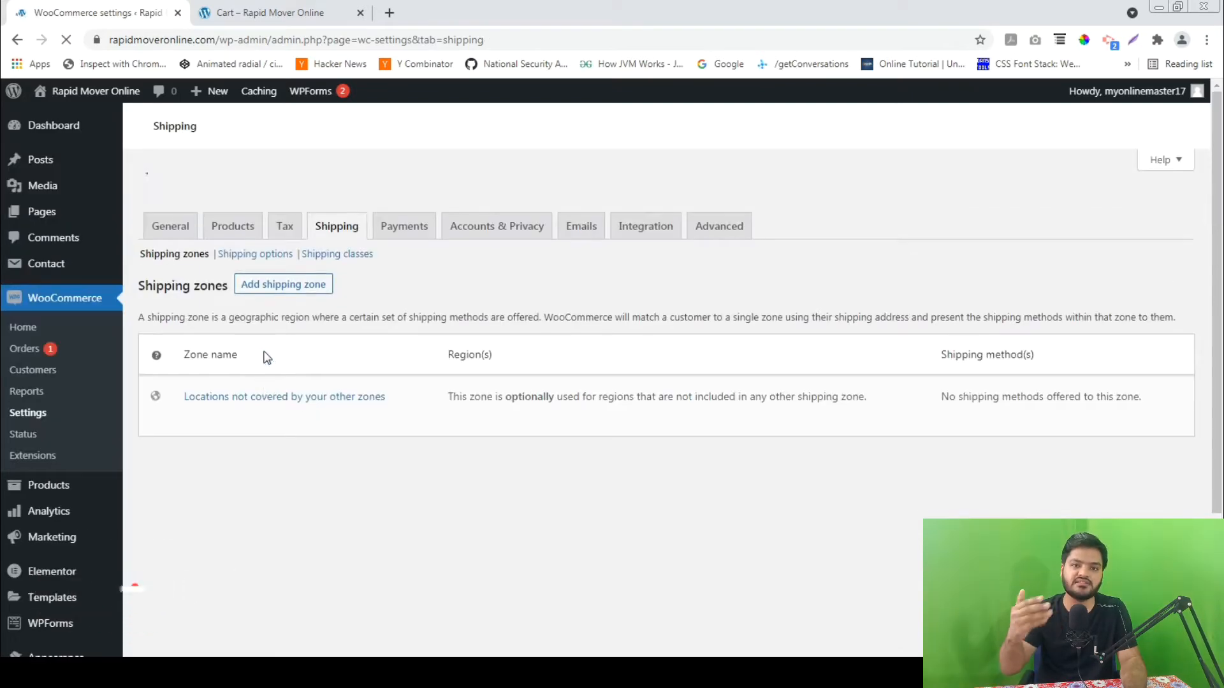
# Step: Start a second shipping zone and name it IN
pyautogui.scroll(-2, 306, 440)
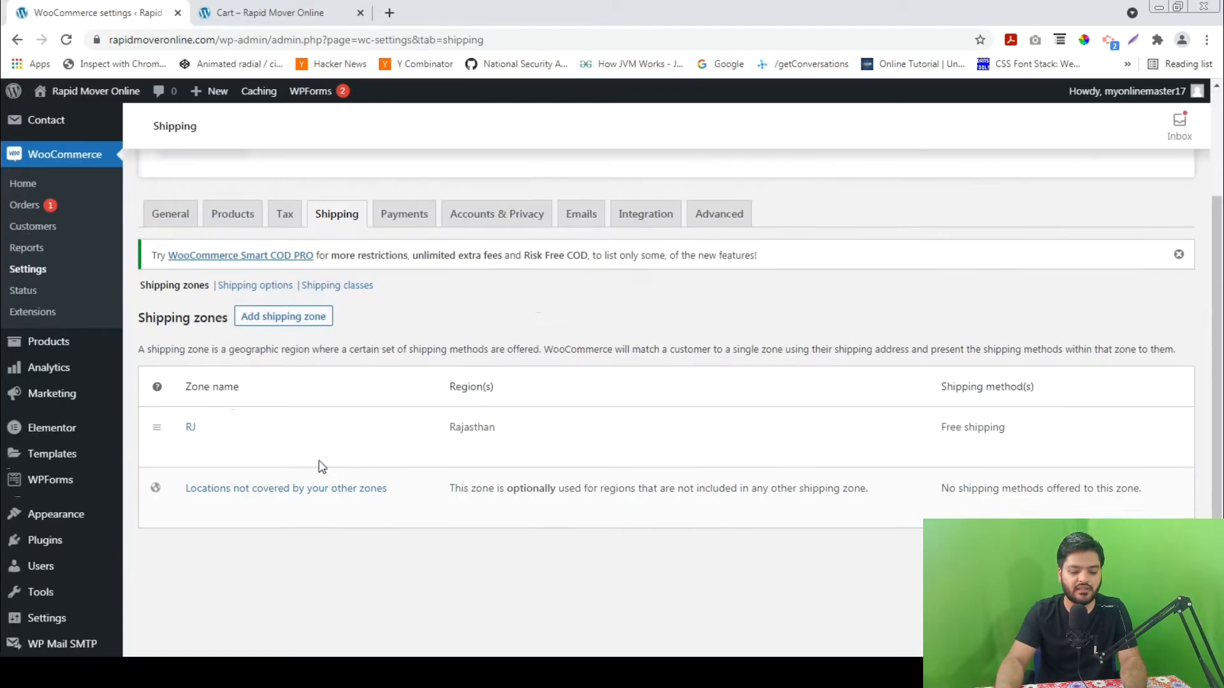
pyautogui.click(293, 318)
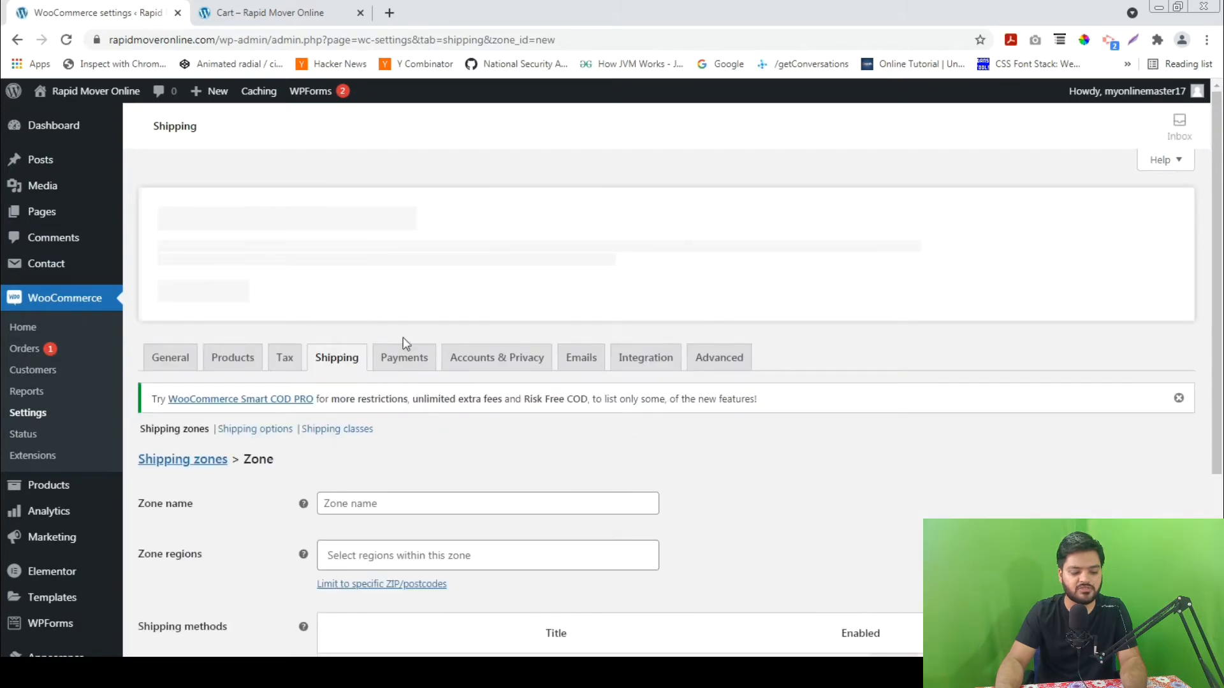
pyautogui.scroll(-2, 418, 480)
pyautogui.click(450, 355)
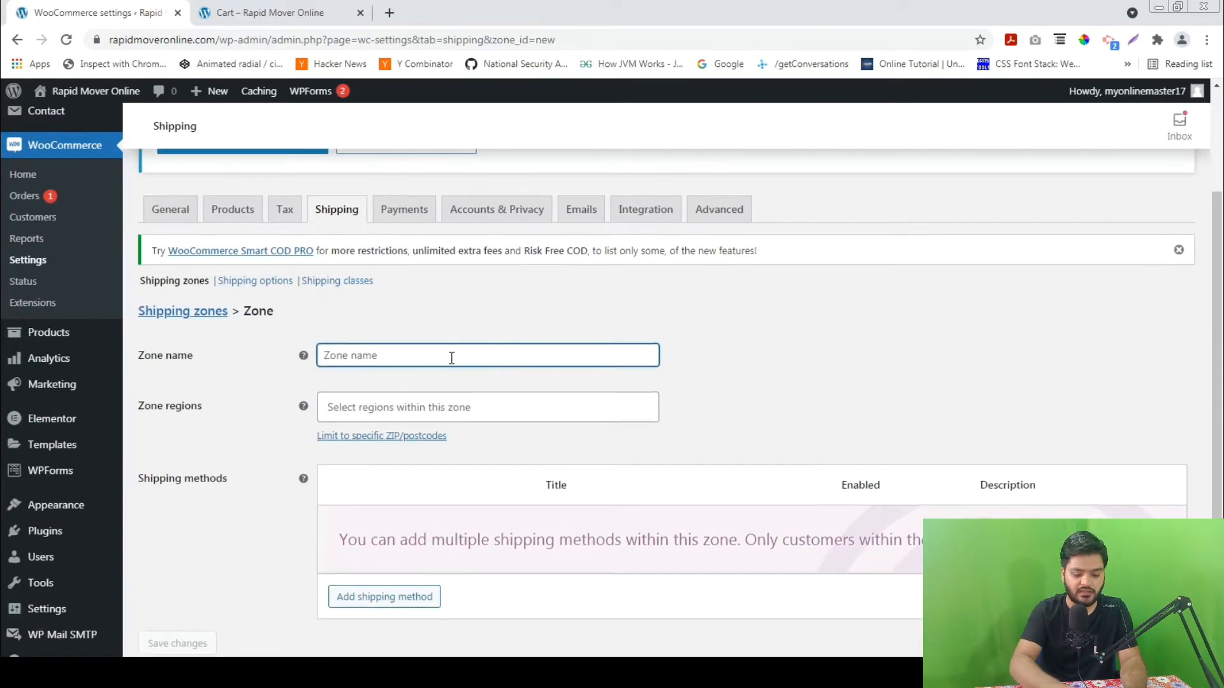
pyautogui.write('IND')
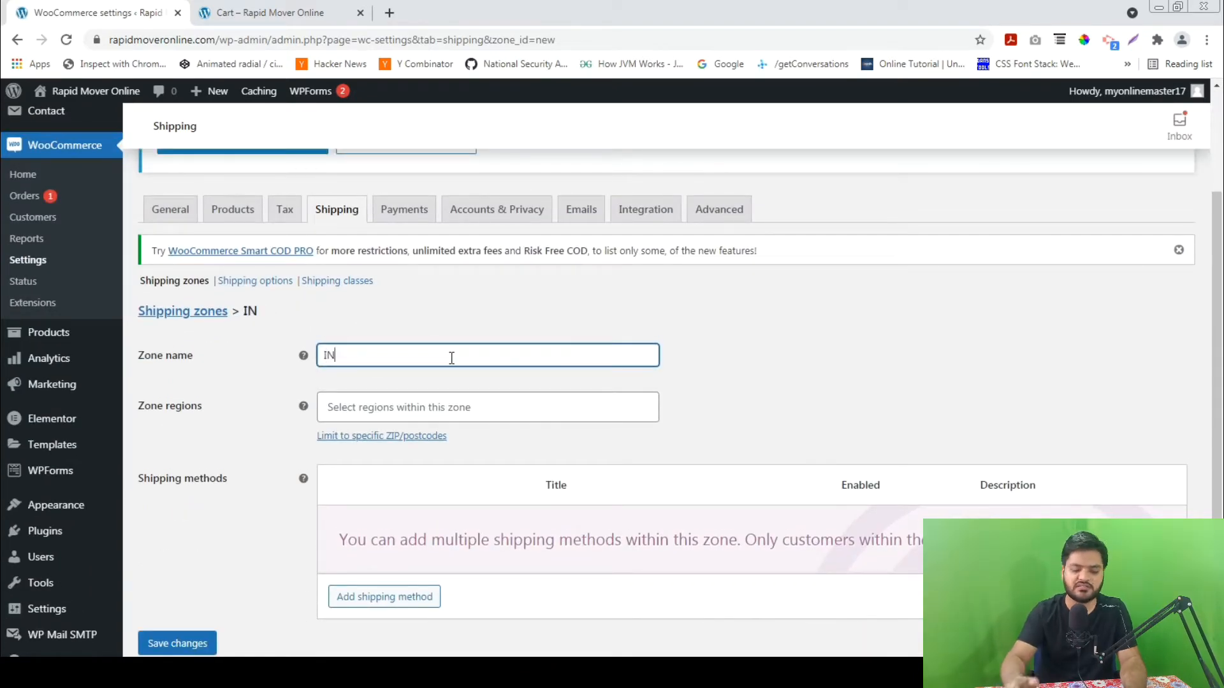
pyautogui.scroll(-2, 451, 358)
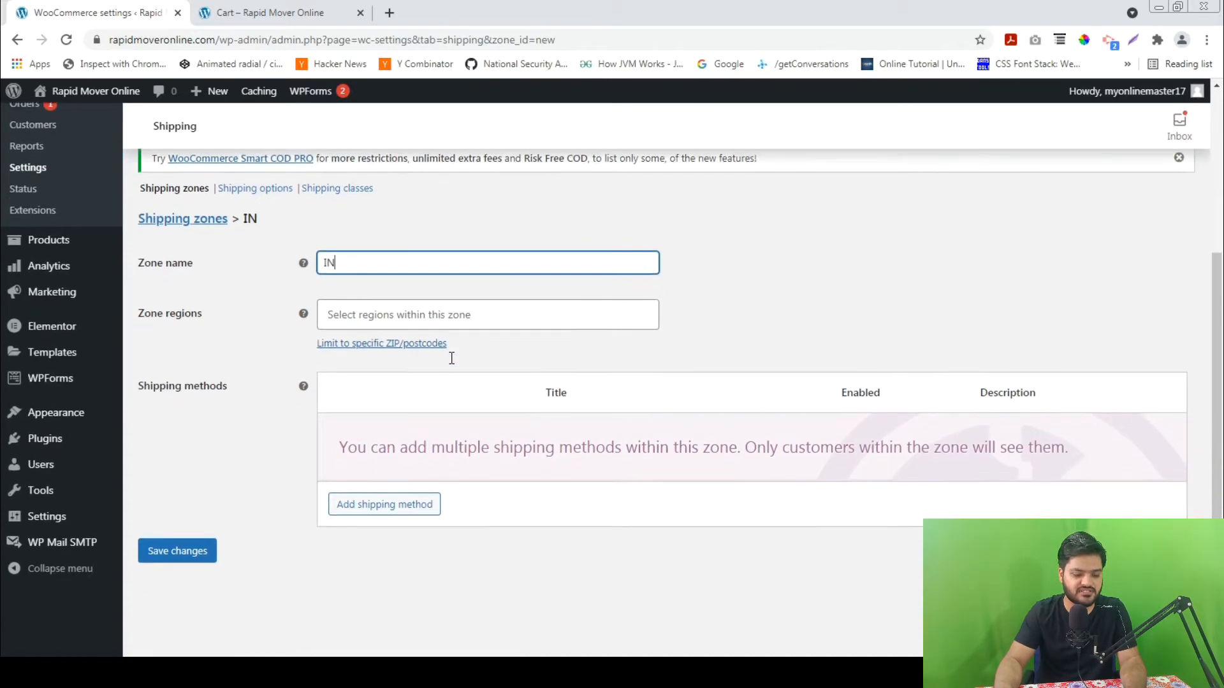
# Step: Try to find Mumbai among the IN zone's selectable regions under its current and former names, clearing each search
pyautogui.click(507, 298)
pyautogui.write('mumbai')
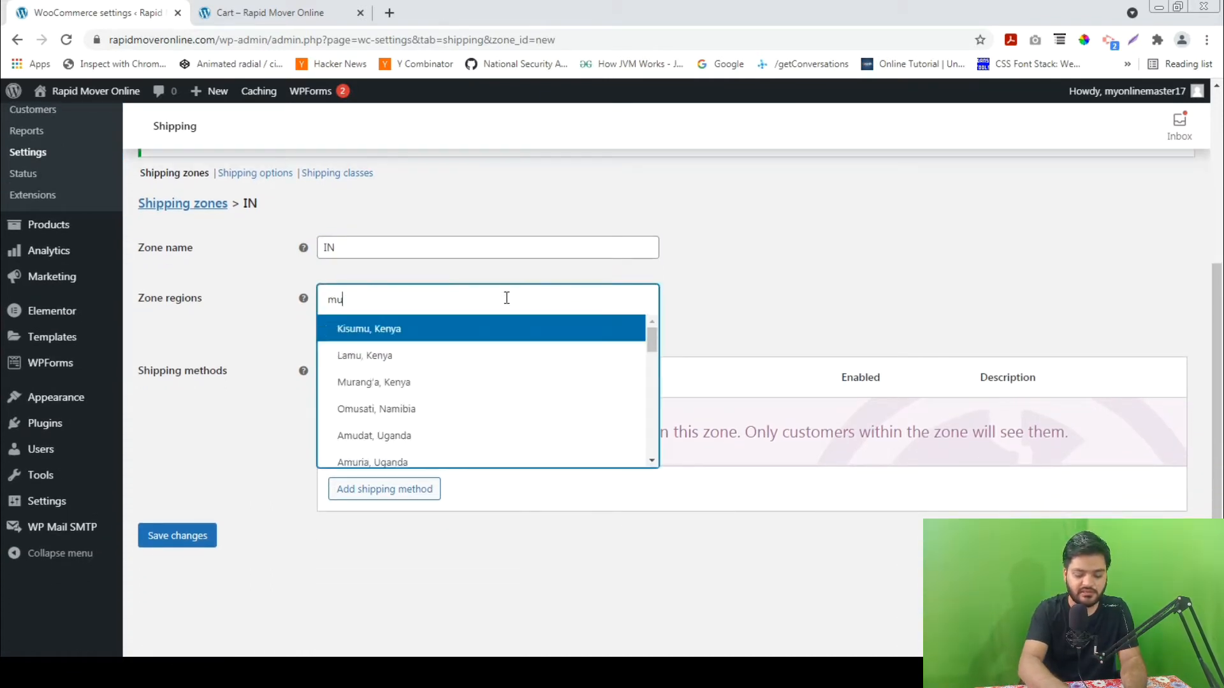
pyautogui.press('BackSpace')
pyautogui.press('BackSpace')
pyautogui.press('BackSpace')
pyautogui.press('BackSpace')
pyautogui.press('BackSpace')
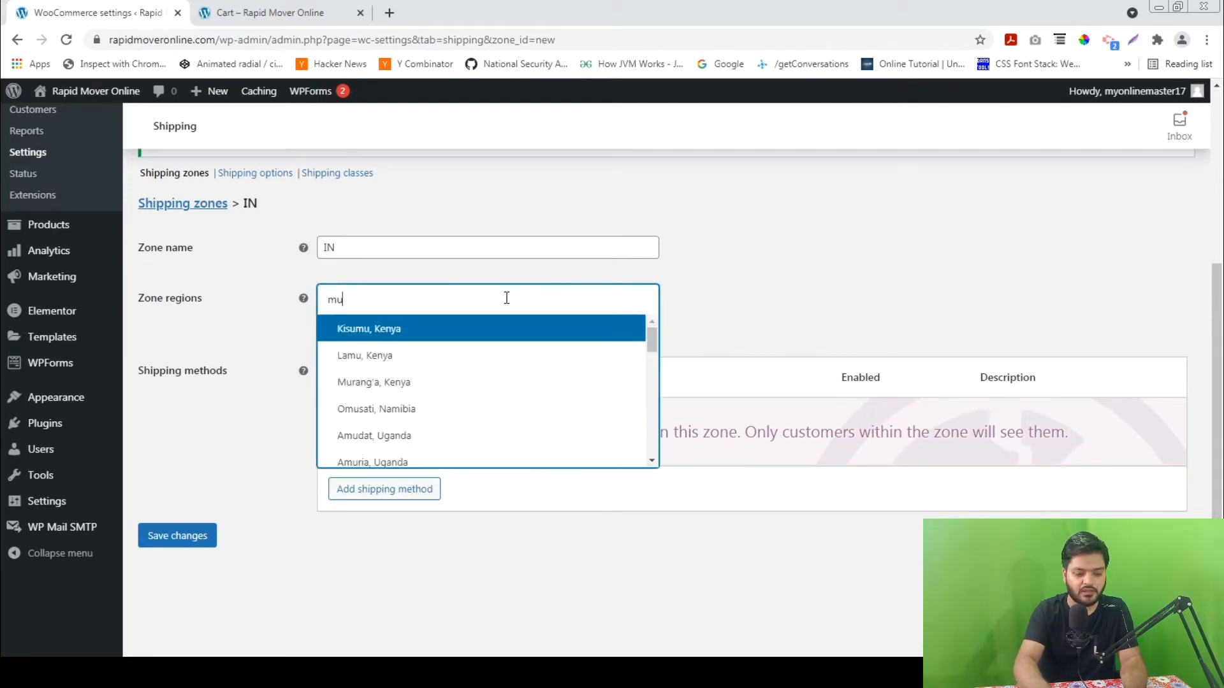
pyautogui.write('Bo')
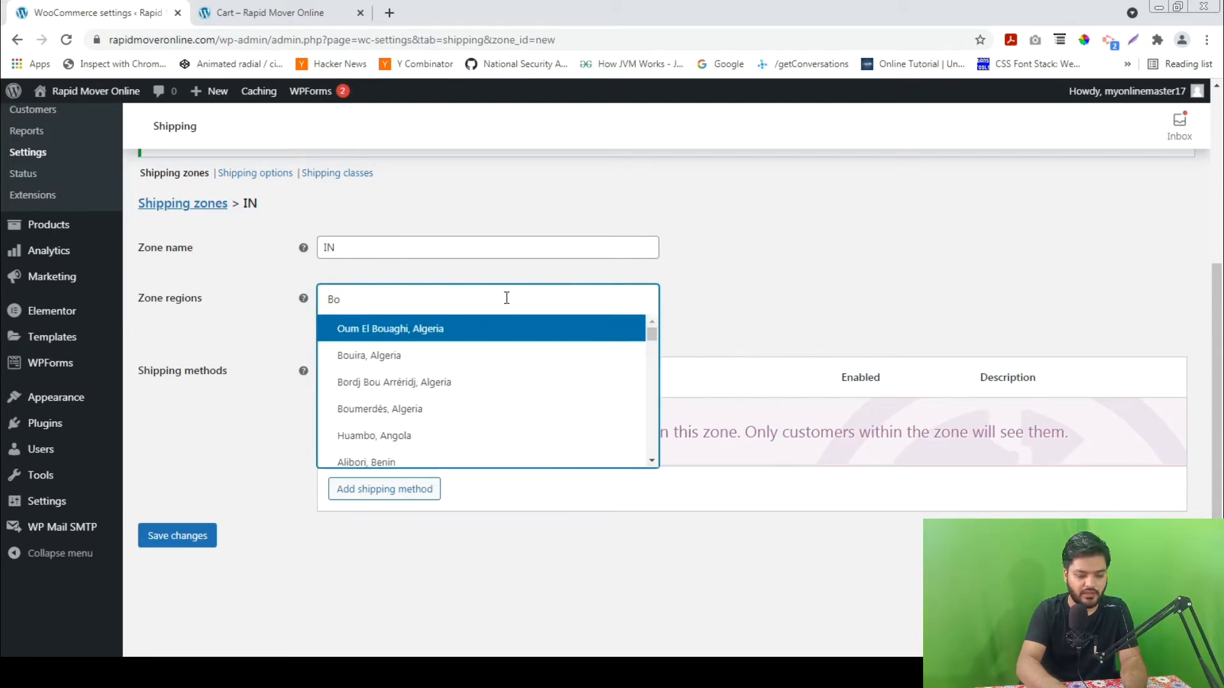
pyautogui.write('mb')
pyautogui.press('BackSpace')
pyautogui.press('BackSpace')
pyautogui.press('BackSpace')
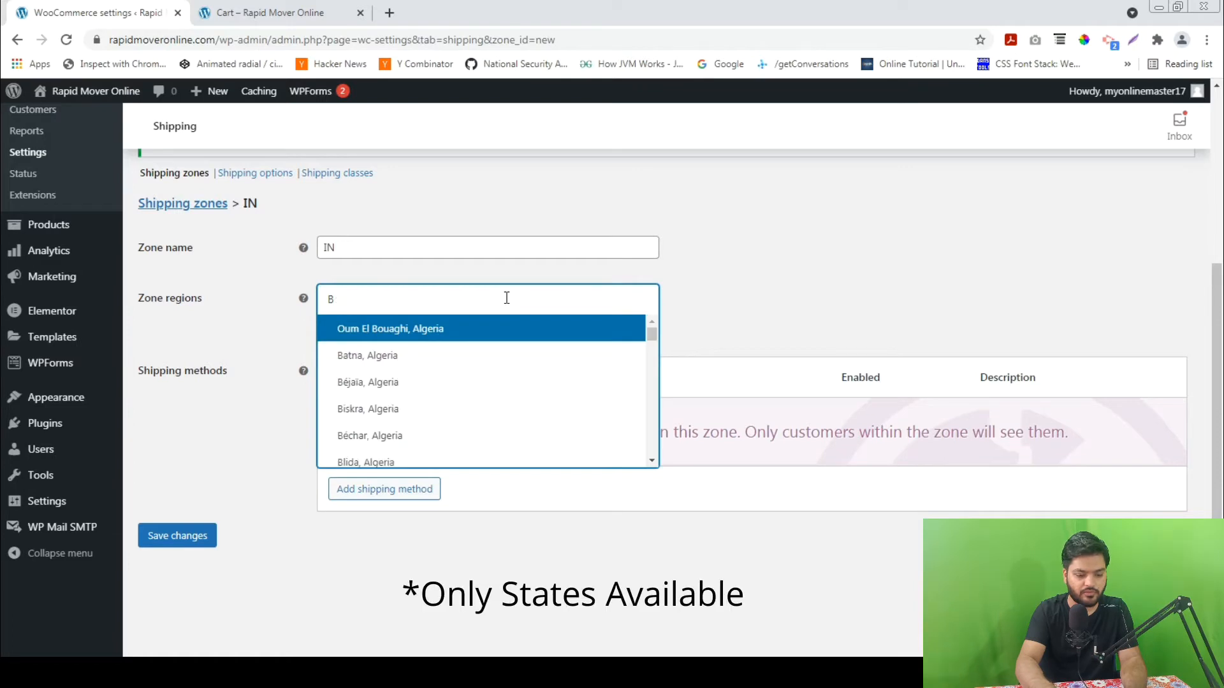
pyautogui.press('BackSpace')
pyautogui.write('Mum')
pyautogui.press('BackSpace')
pyautogui.press('BackSpace')
pyautogui.press('BackSpace')
pyautogui.press('BackSpace')
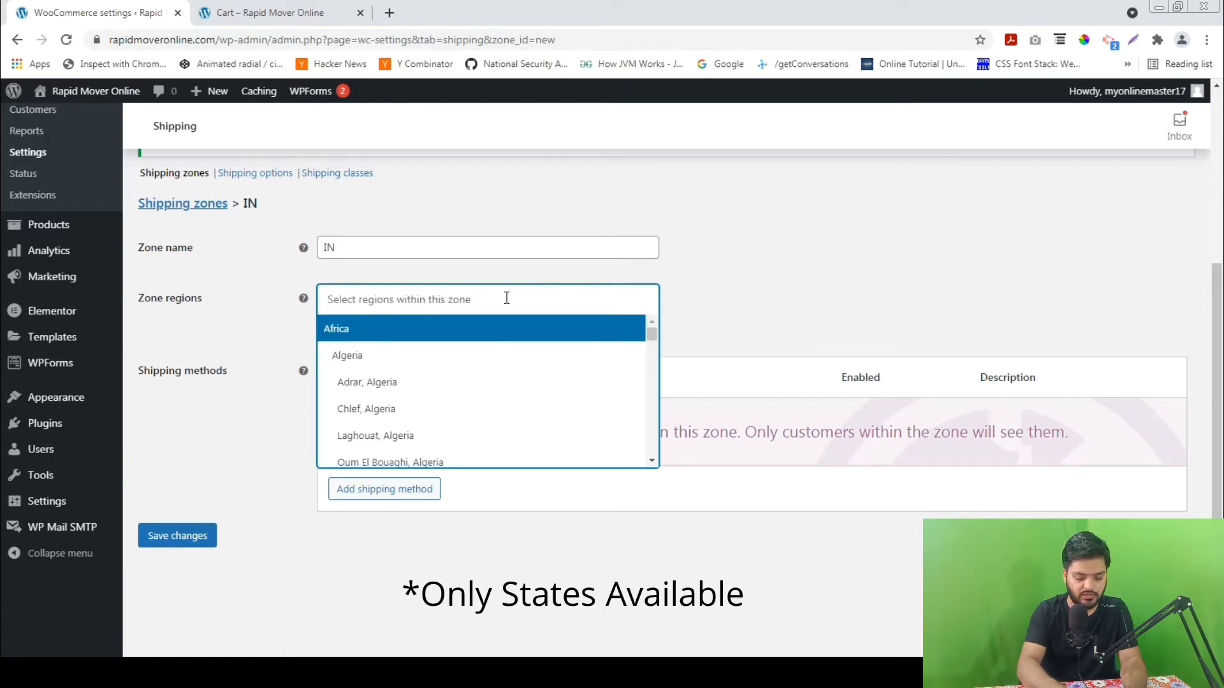
# Step: Add Uttar Pradesh, Gujarat and Delhi in India as the regions of the IN zone
pyautogui.write('Utt')
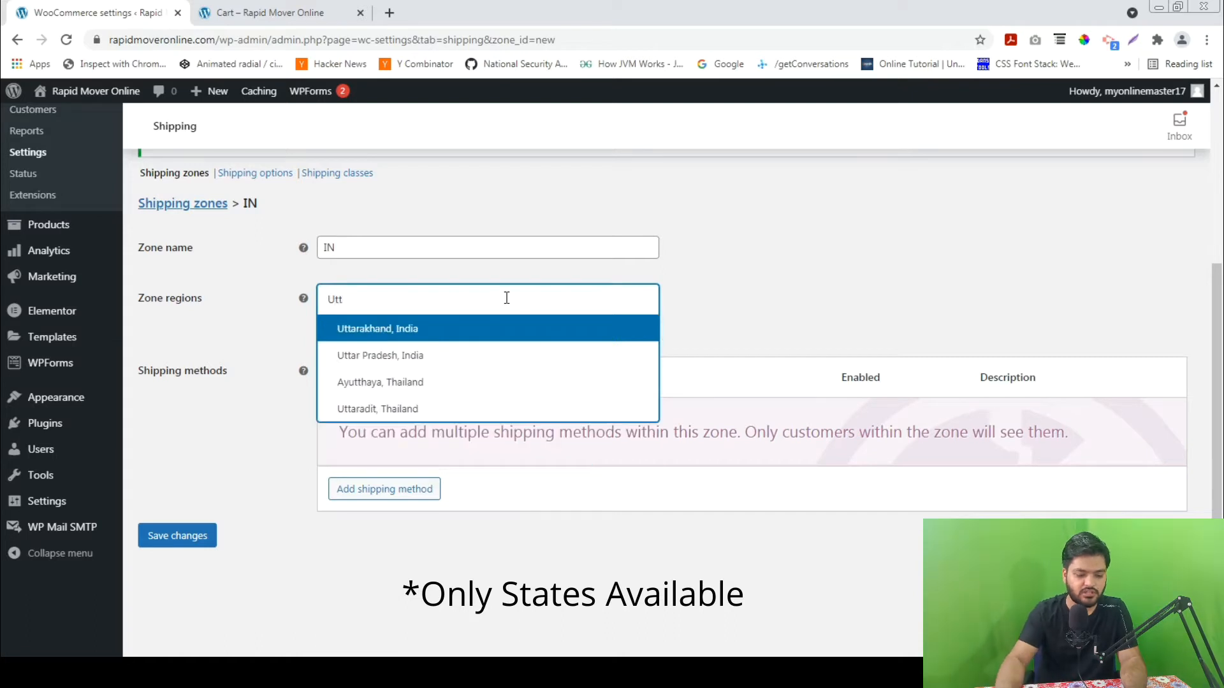
pyautogui.click(464, 361)
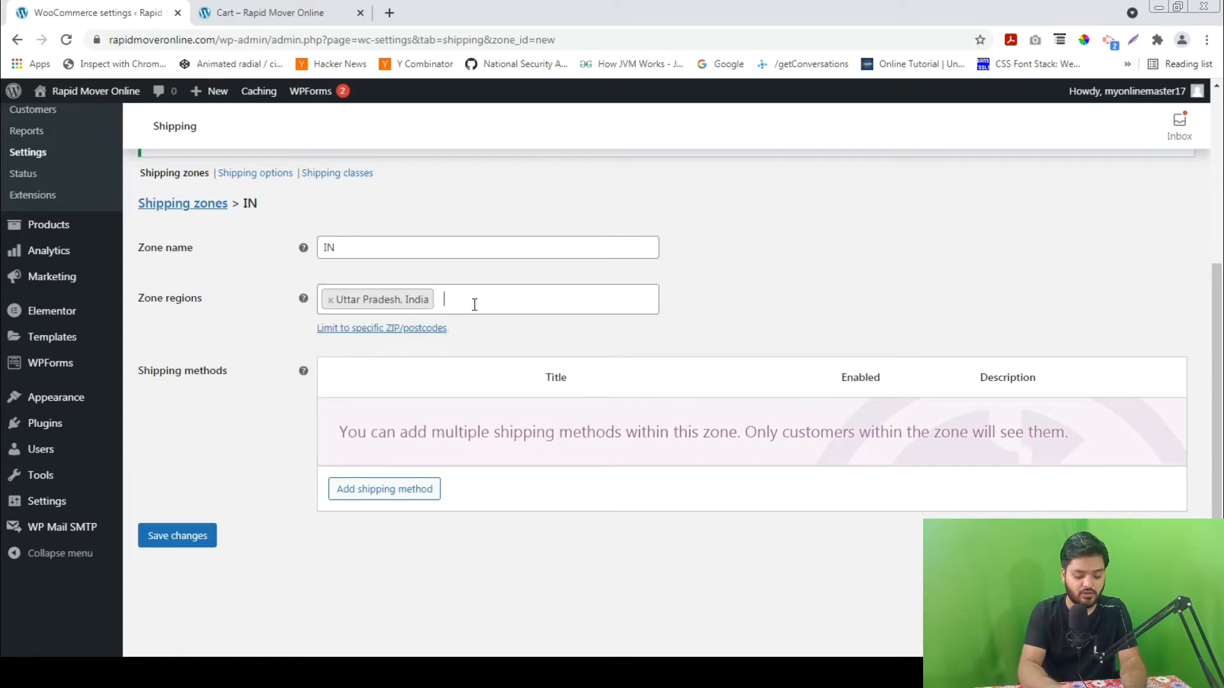
pyautogui.write('Guj')
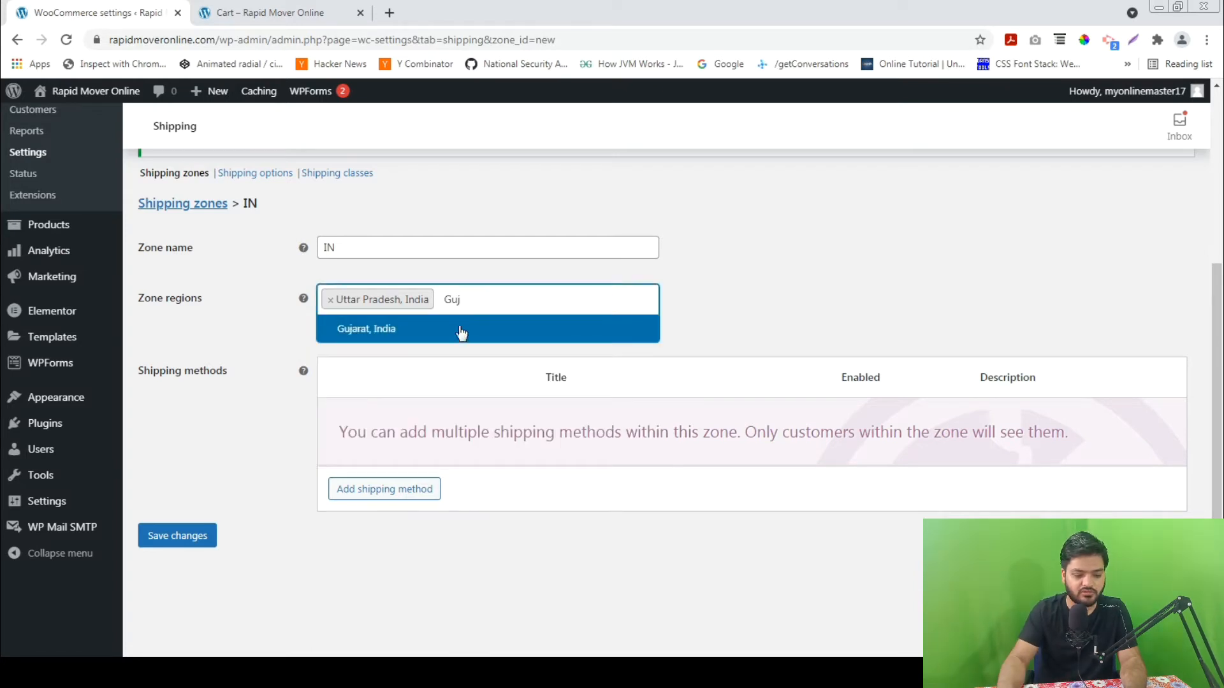
pyautogui.click(461, 329)
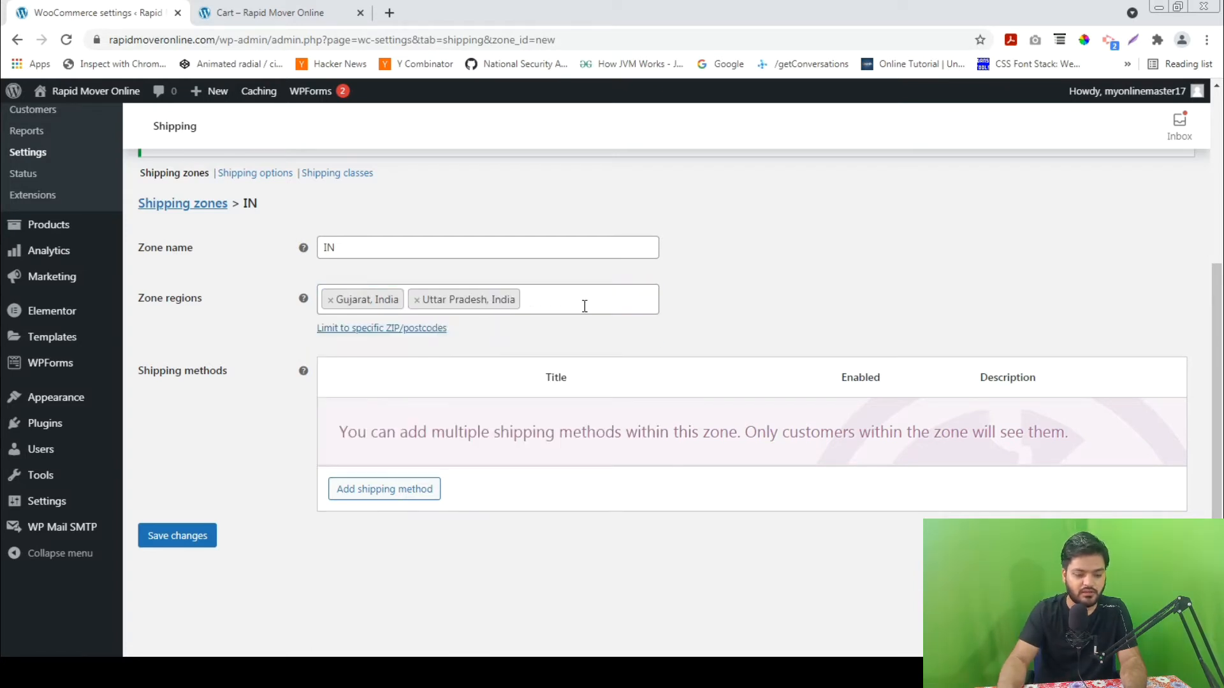
pyautogui.write('delh')
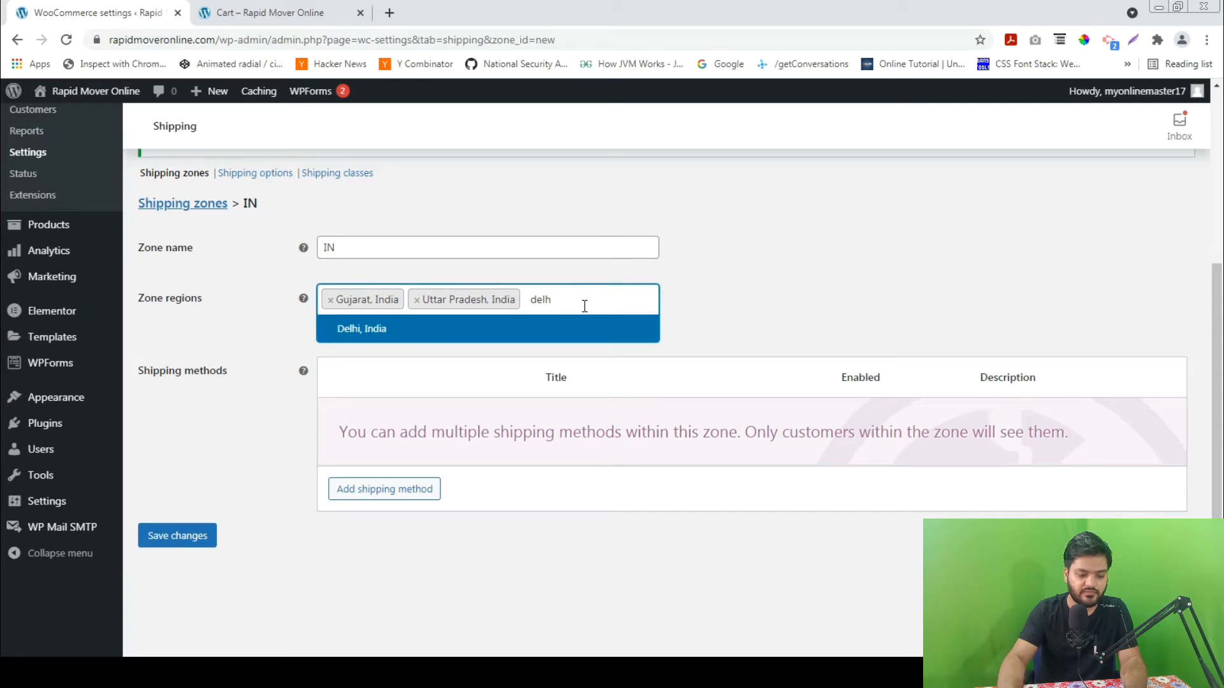
pyautogui.click(544, 330)
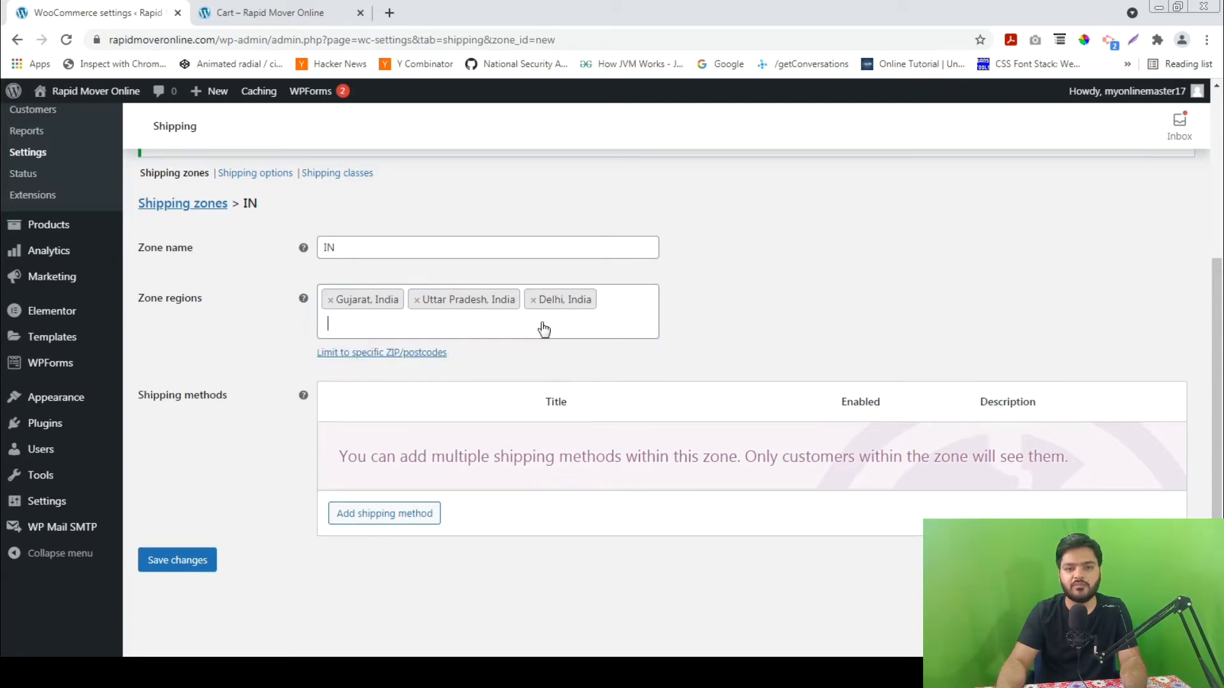
# Step: Add Flat rate as the shipping method for the IN zone
pyautogui.scroll(-1, 446, 446)
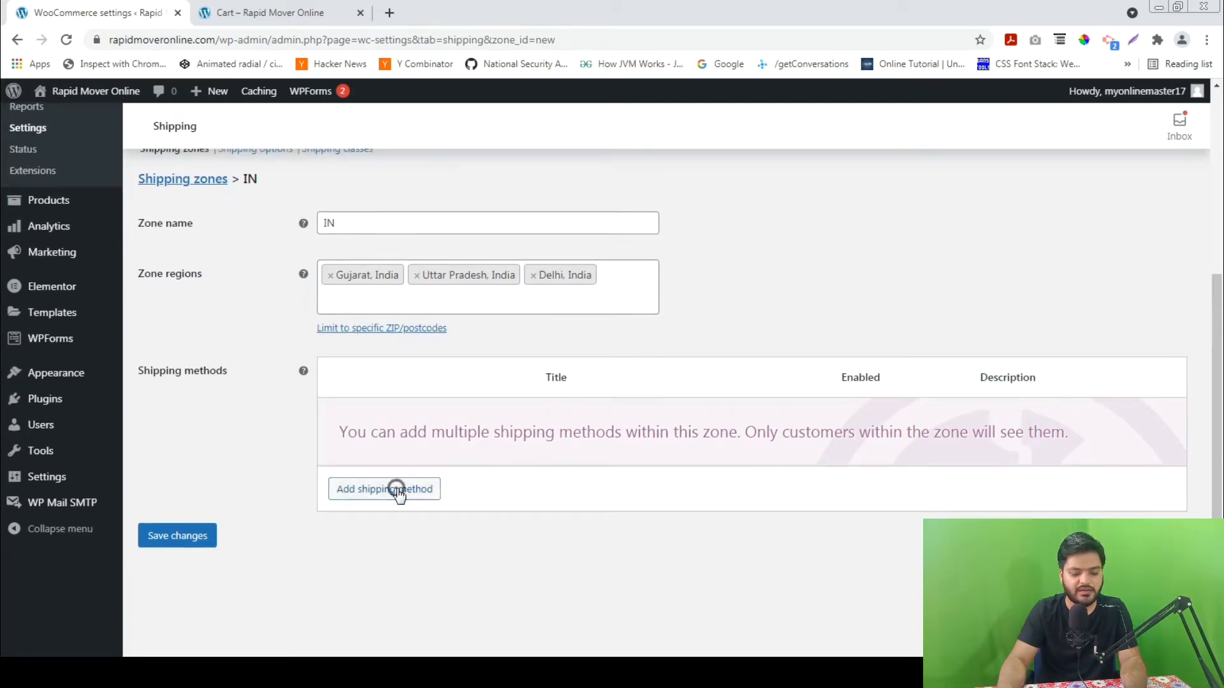
pyautogui.click(396, 489)
pyautogui.click(528, 371)
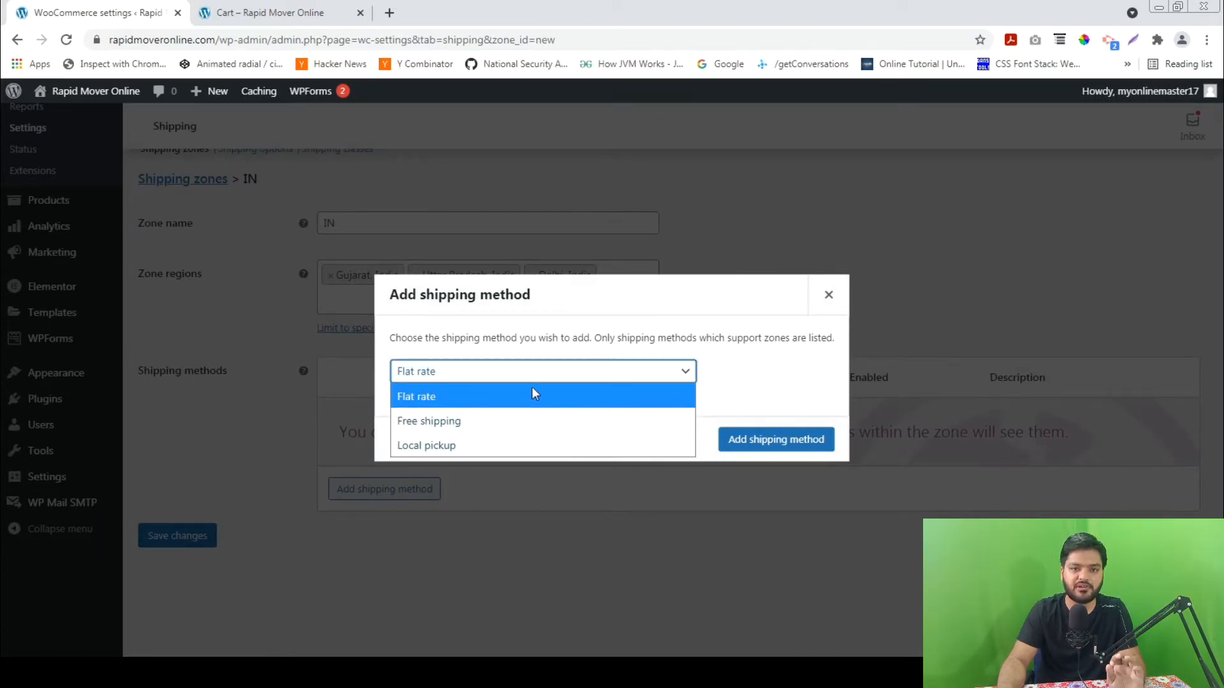
pyautogui.click(532, 390)
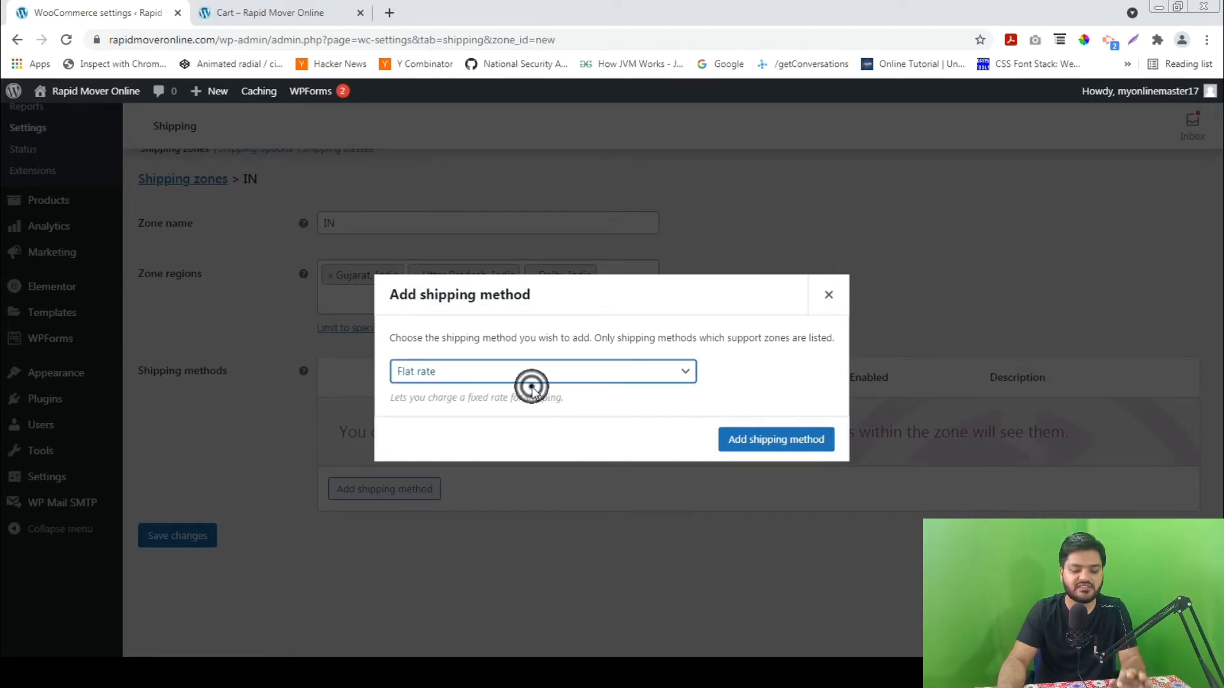
pyautogui.click(781, 440)
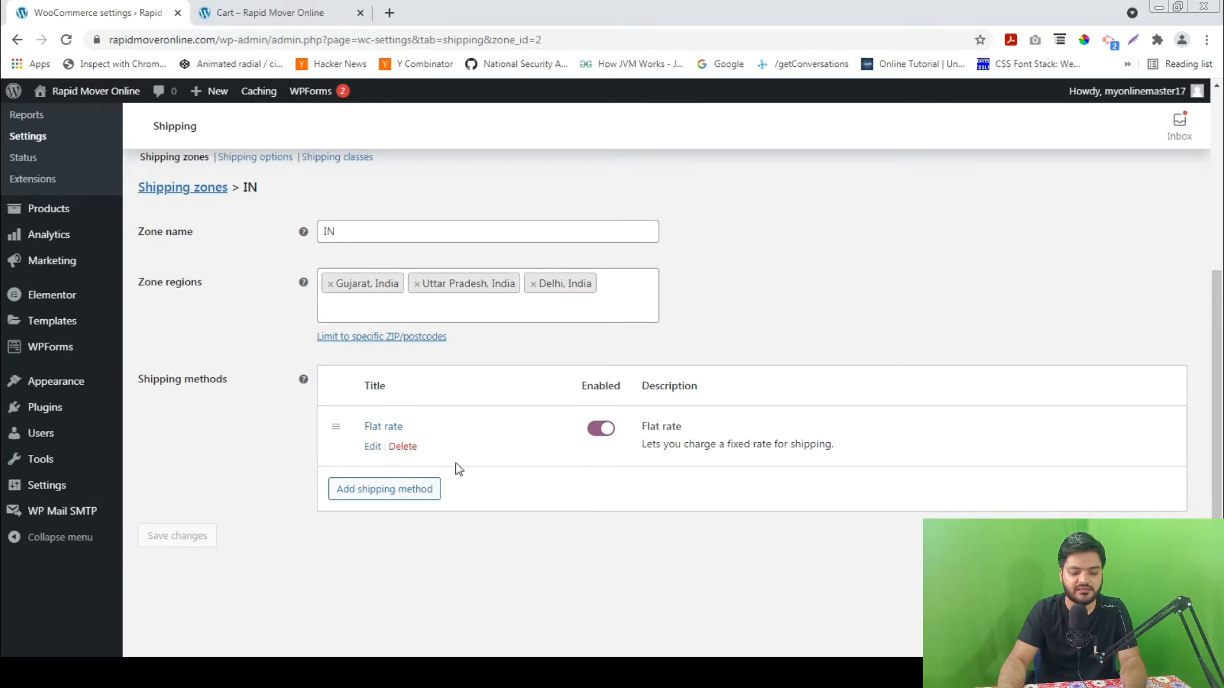
# Step: Set the IN zone's Flat rate cost to 100, keep its tax status Taxable and save the method settings
pyautogui.click(371, 448)
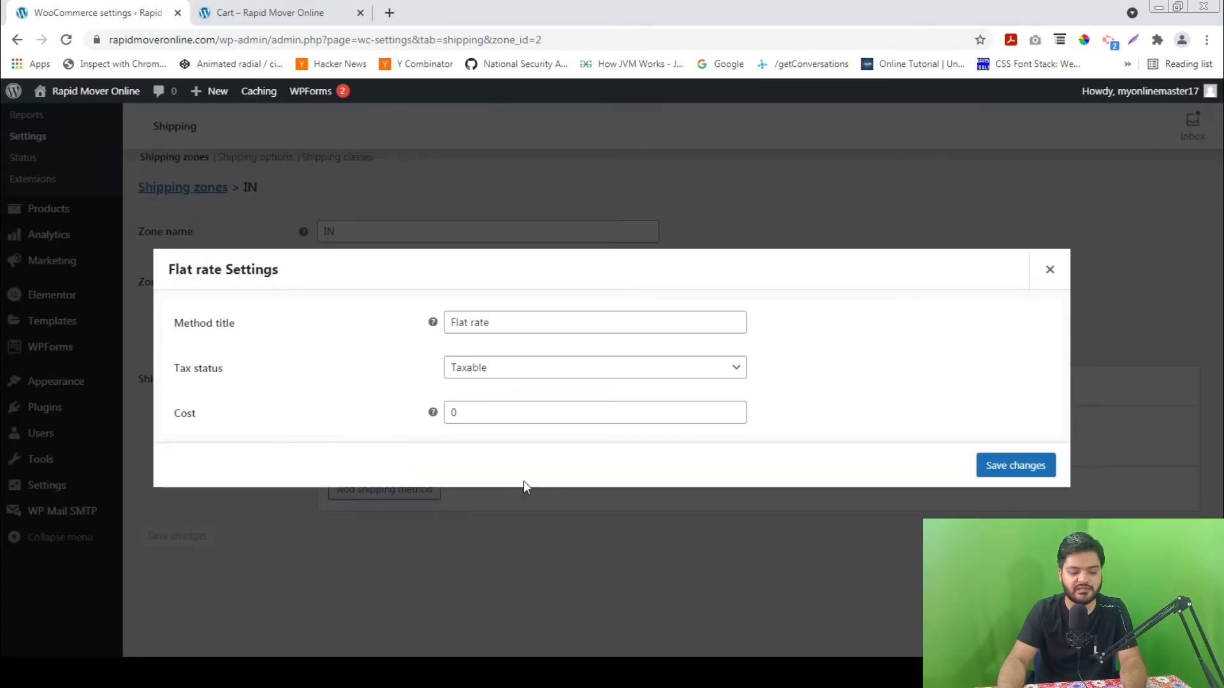
pyautogui.click(510, 371)
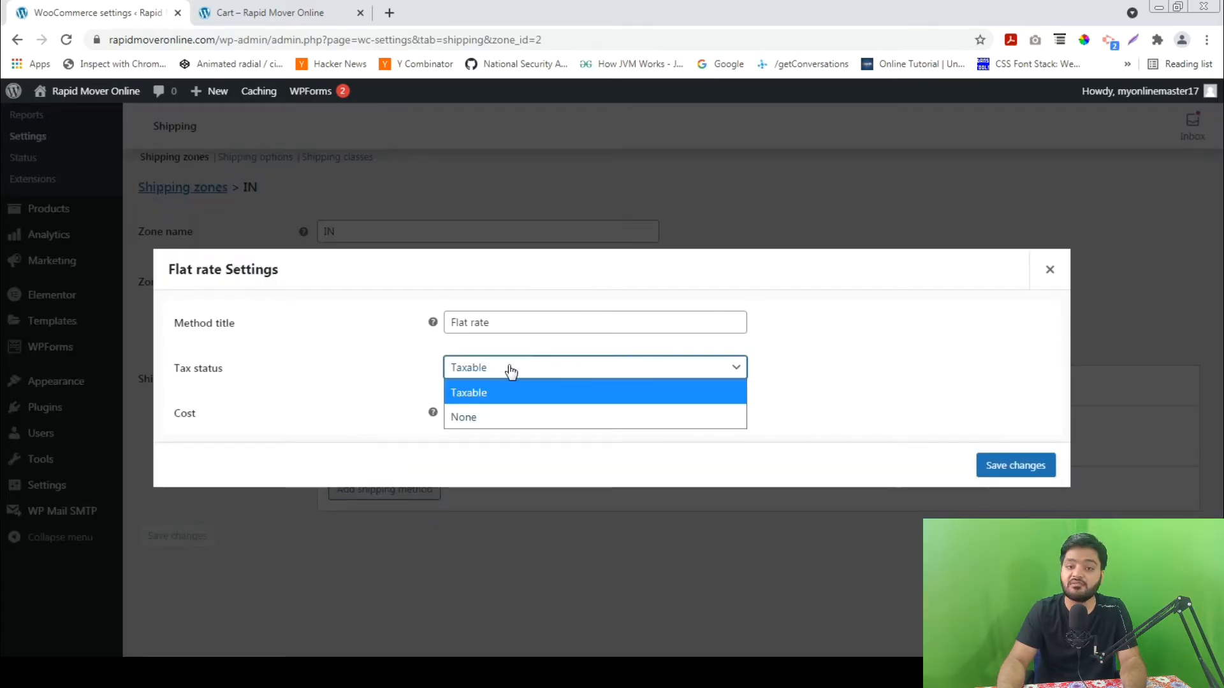
pyautogui.click(507, 366)
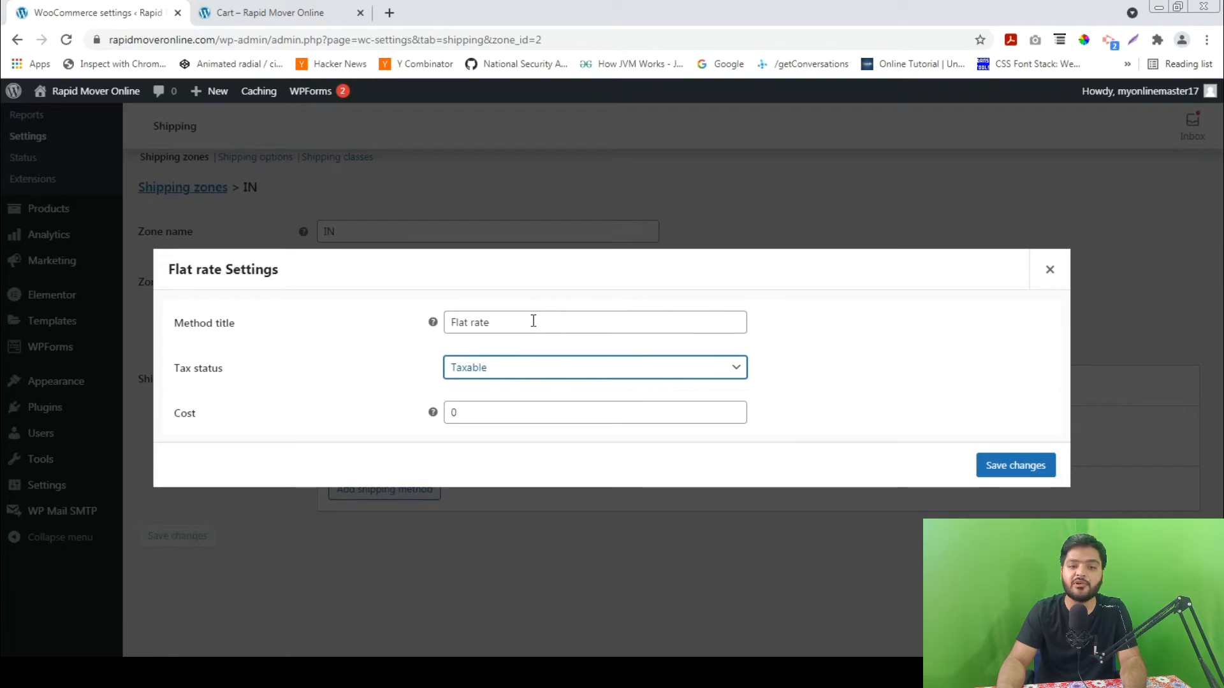
pyautogui.click(499, 414)
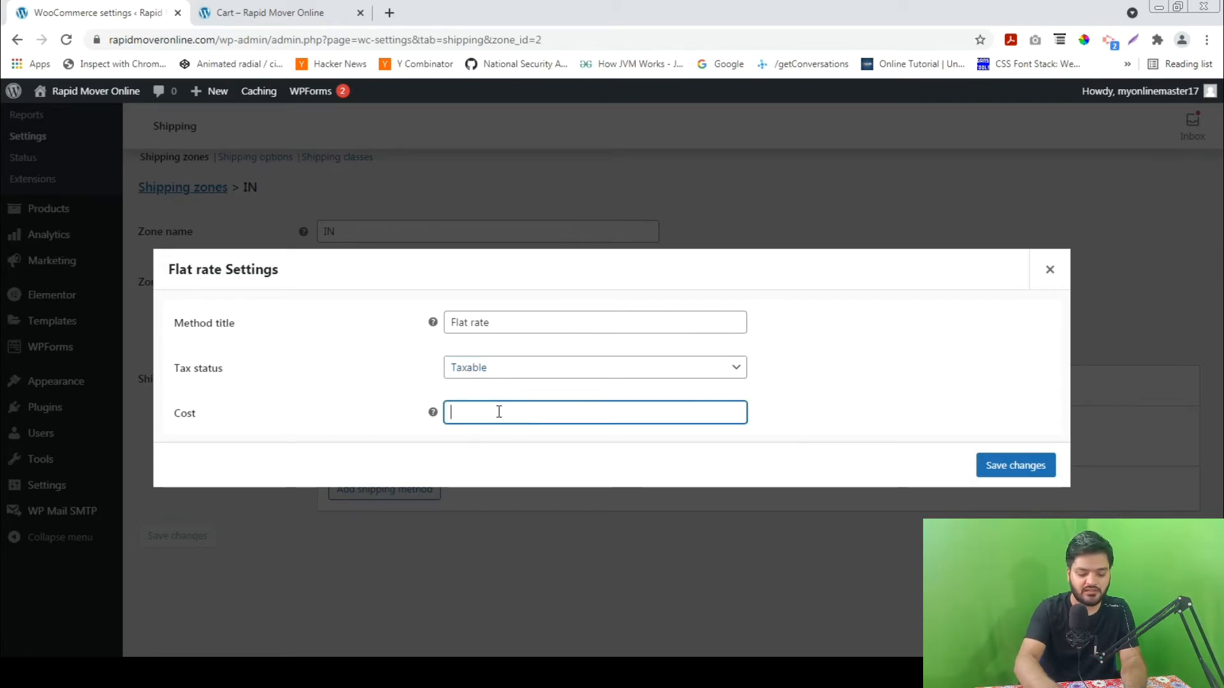
pyautogui.write('100')
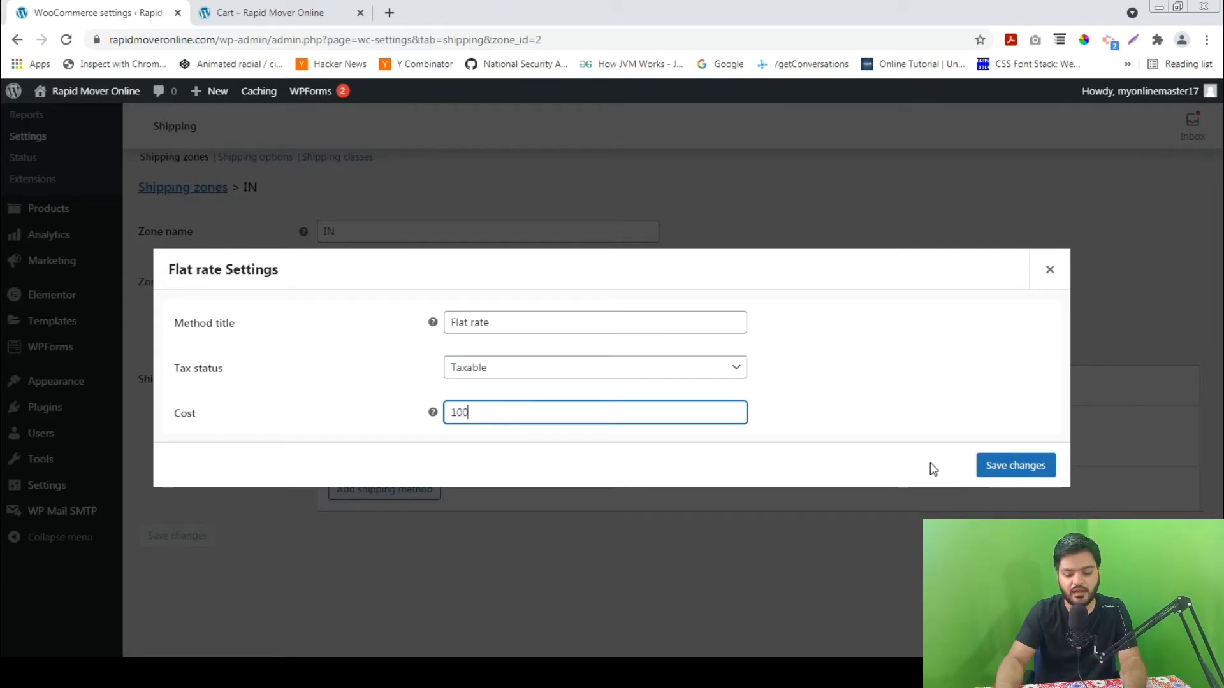
pyautogui.click(992, 470)
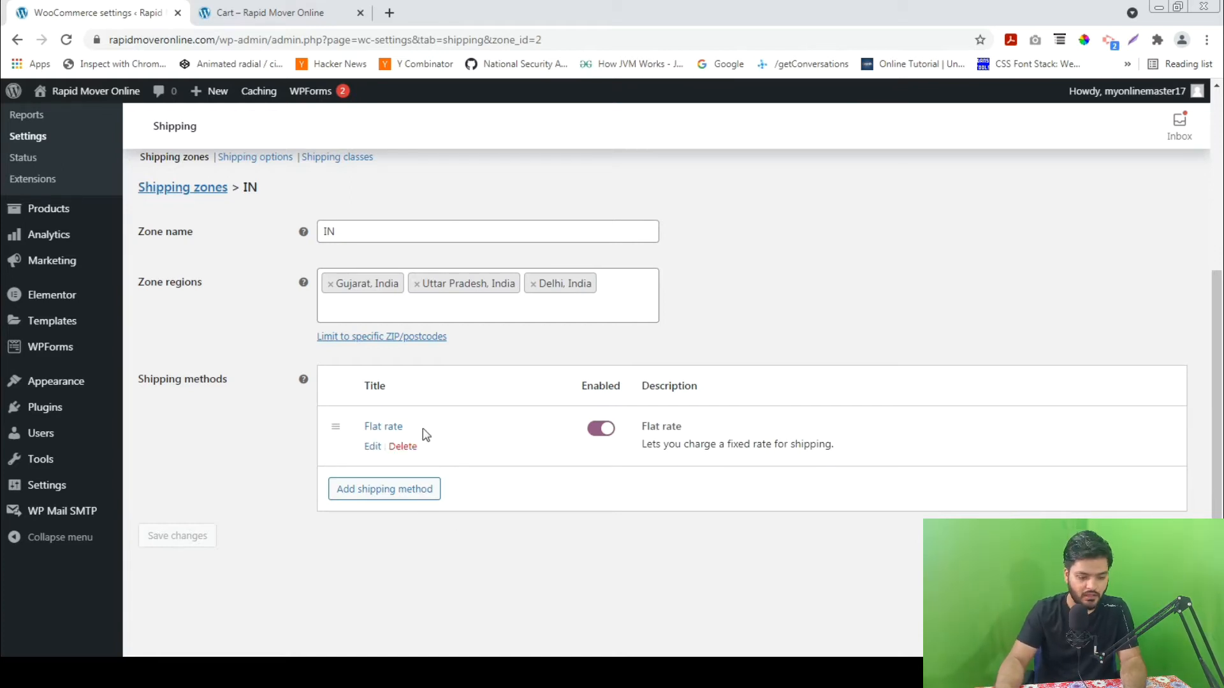
# Step: Switch to the store's cart page, reload it and check the shipping charge applied to the Gujarat address
pyautogui.click(255, 8)
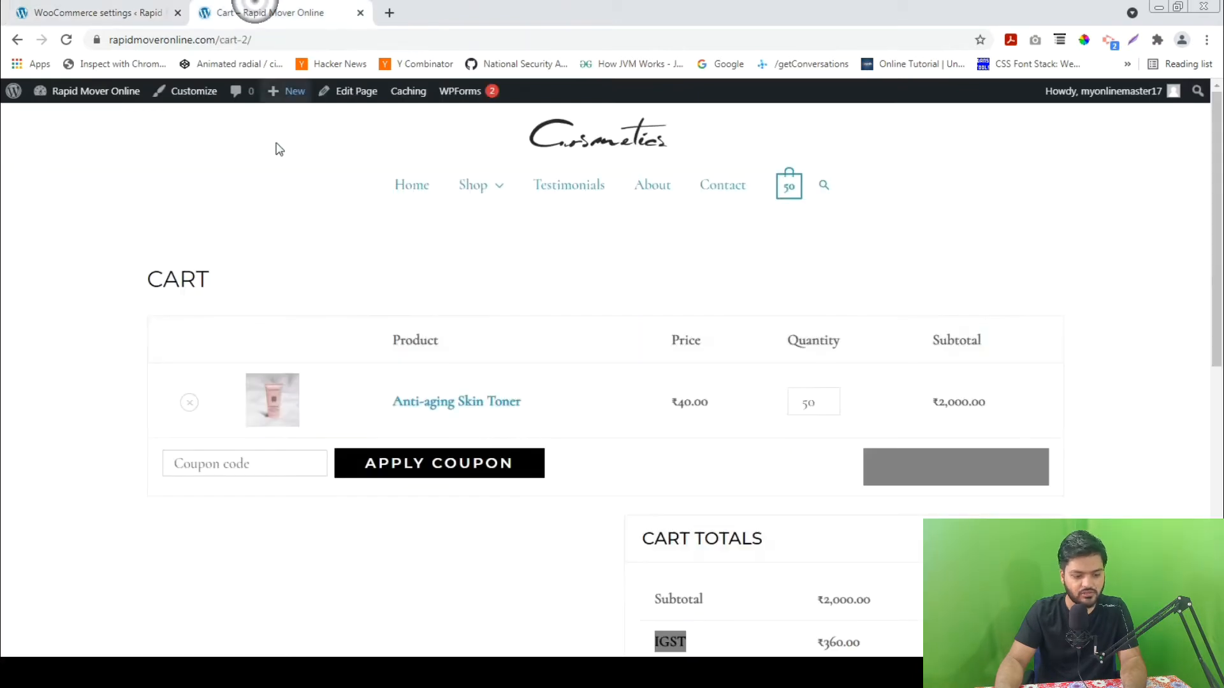
pyautogui.click(66, 40)
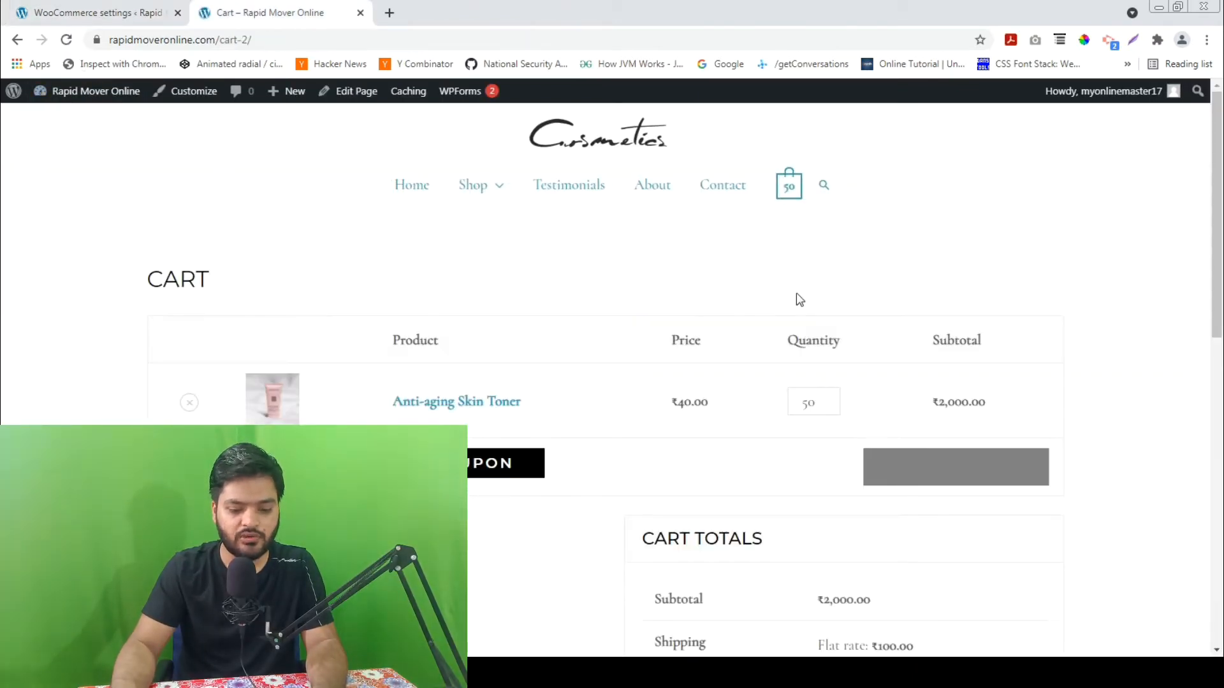
pyautogui.scroll(-6, 796, 300)
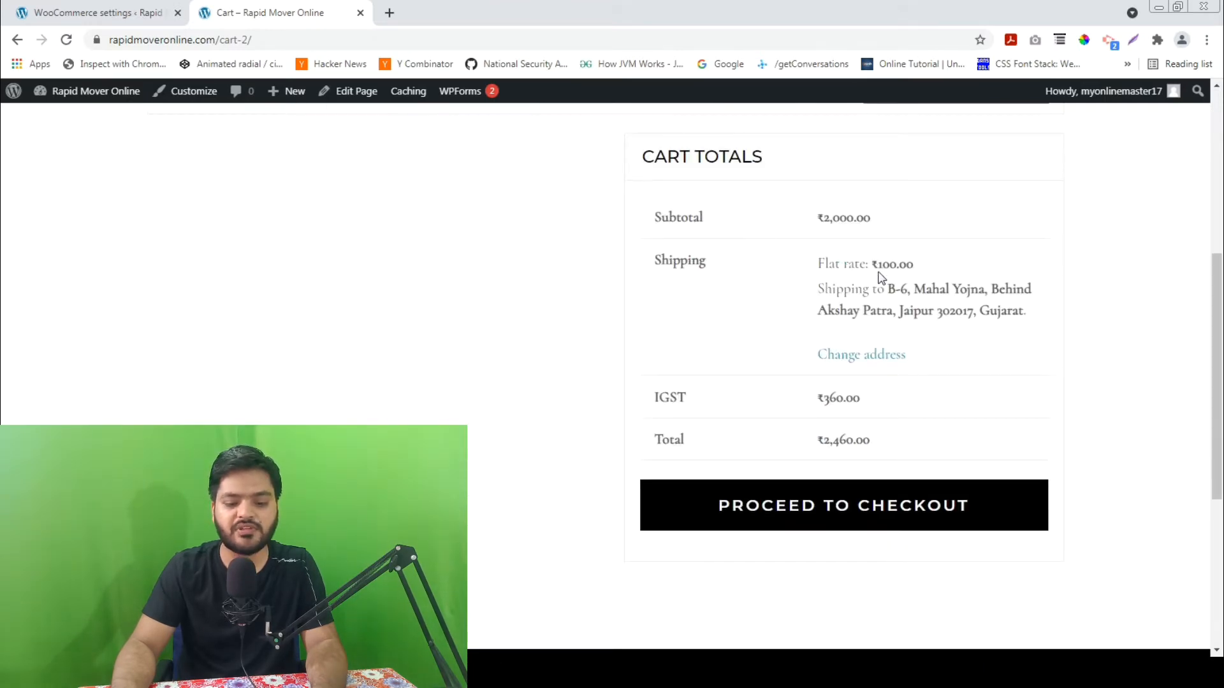
pyautogui.moveTo(883, 264); pyautogui.dragTo(930, 273)
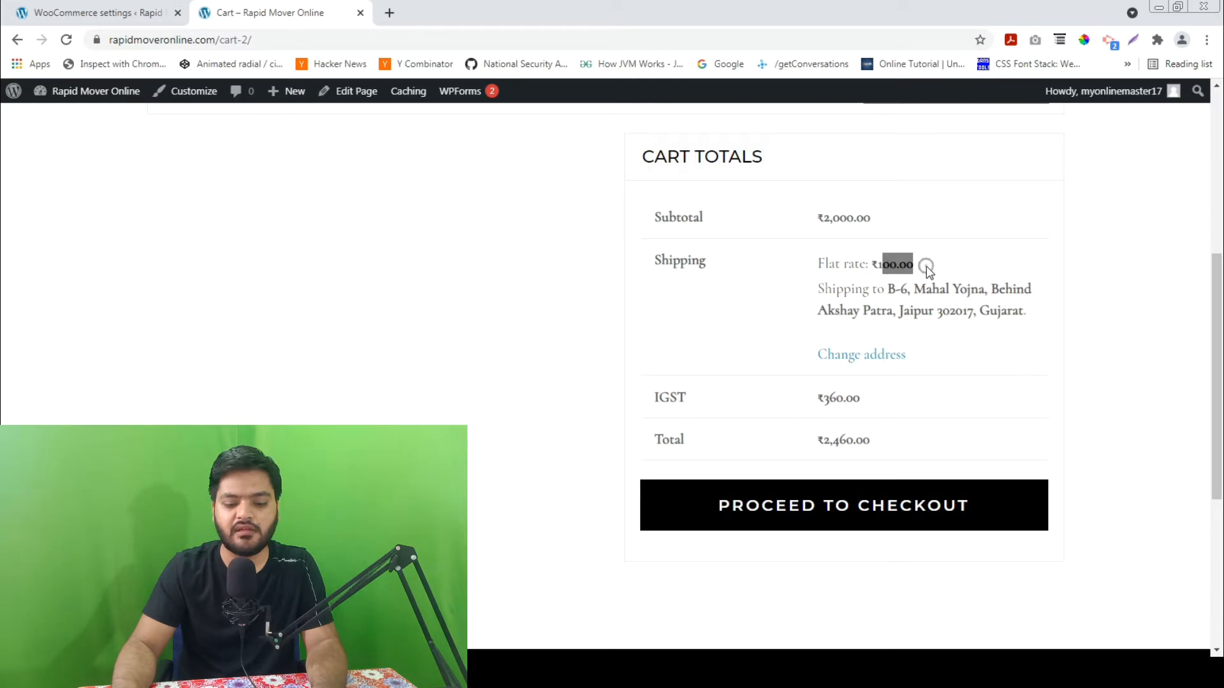
pyautogui.click(926, 265)
pyautogui.click(980, 311)
pyautogui.moveTo(980, 311); pyautogui.dragTo(1023, 313)
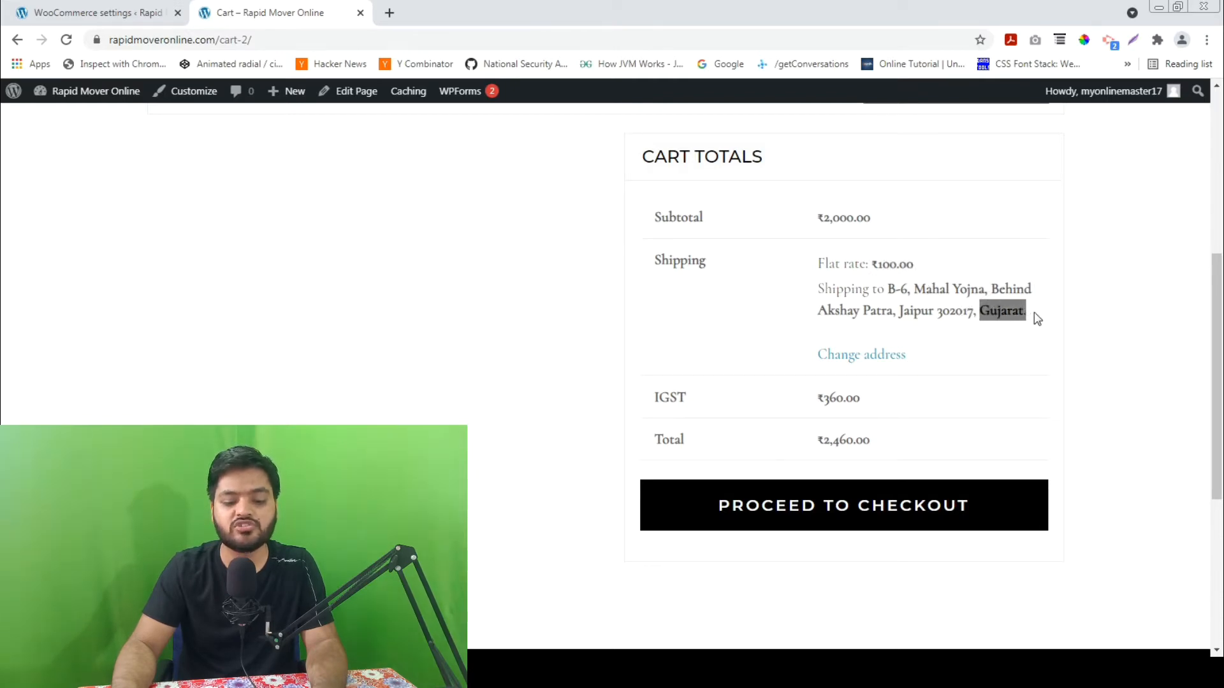
# Step: Change the state in the cart's shipping address to Rajasthan, update the cart and check the shipping method applied
pyautogui.click(869, 352)
pyautogui.scroll(-2, 986, 379)
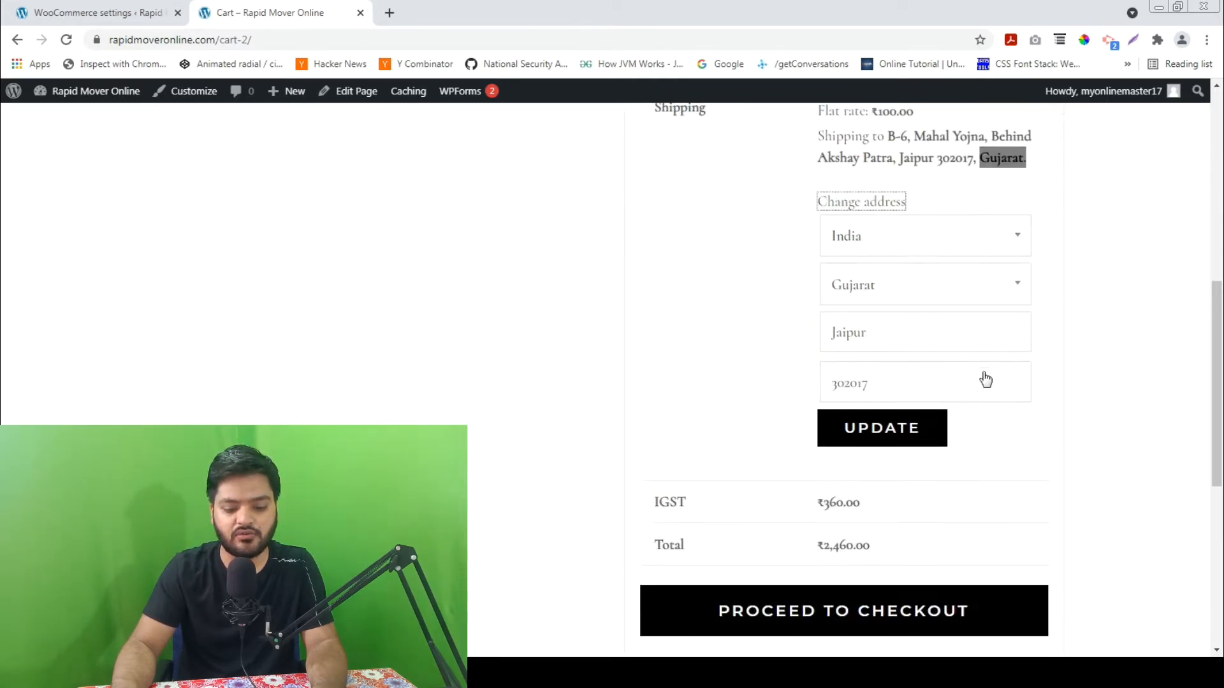
pyautogui.click(923, 293)
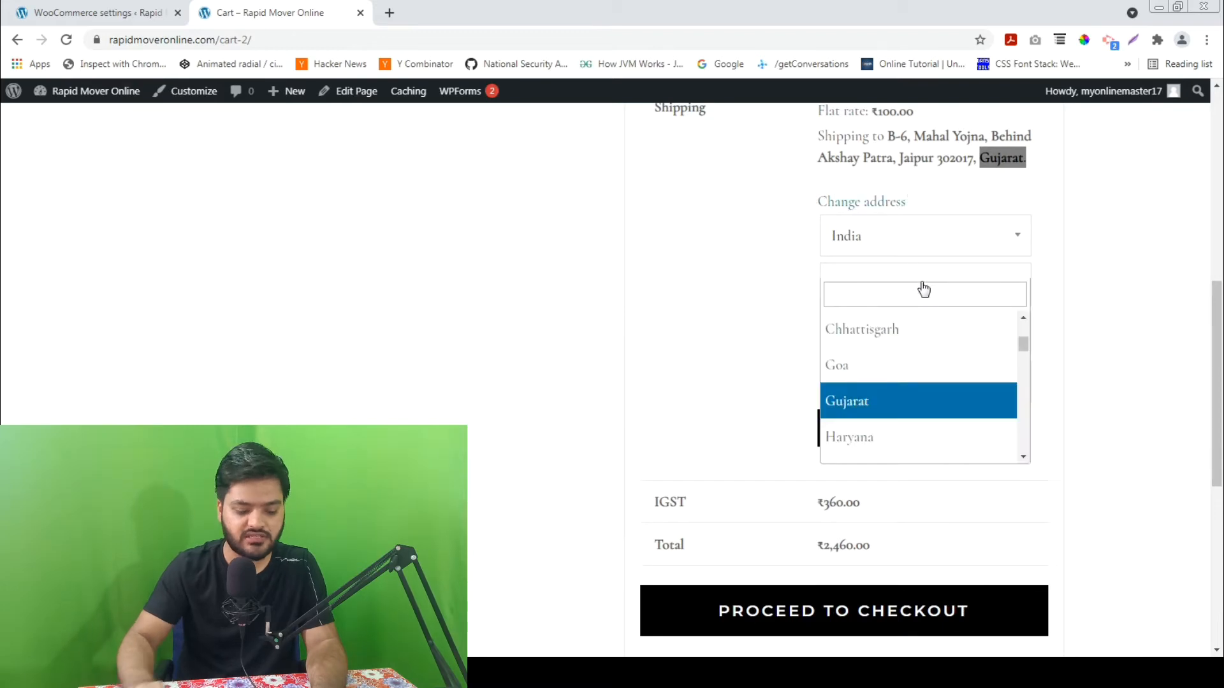
pyautogui.click(923, 281)
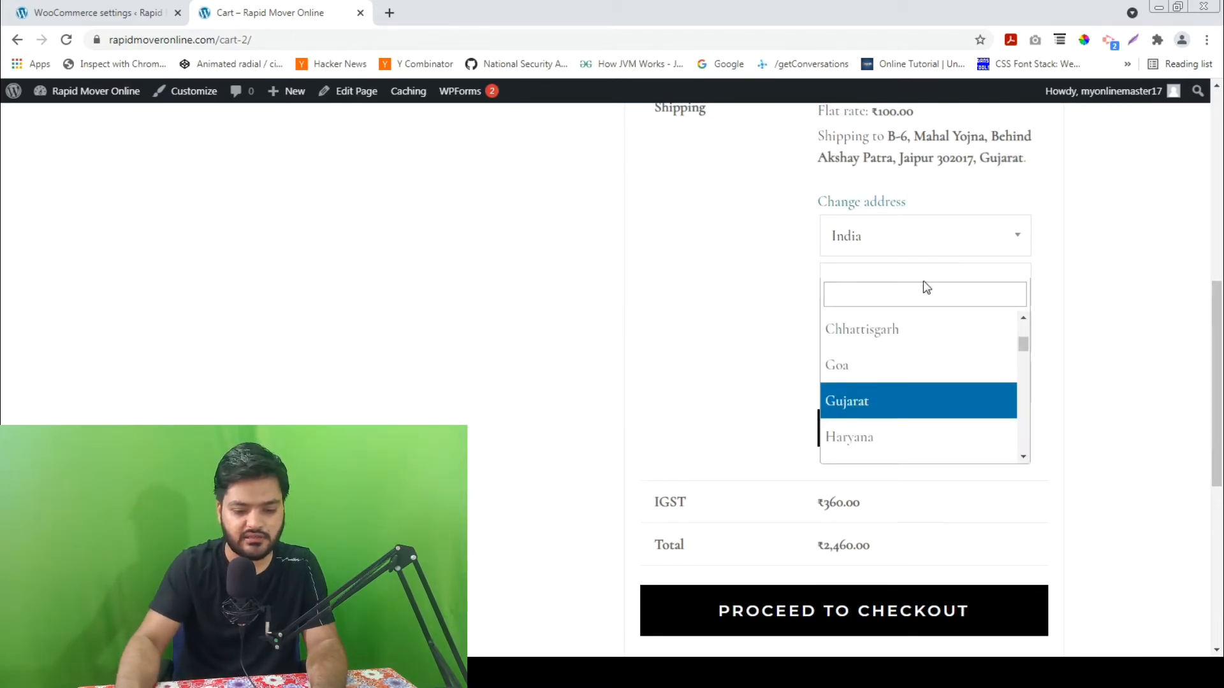
pyautogui.click(928, 289)
pyautogui.write('Raja')
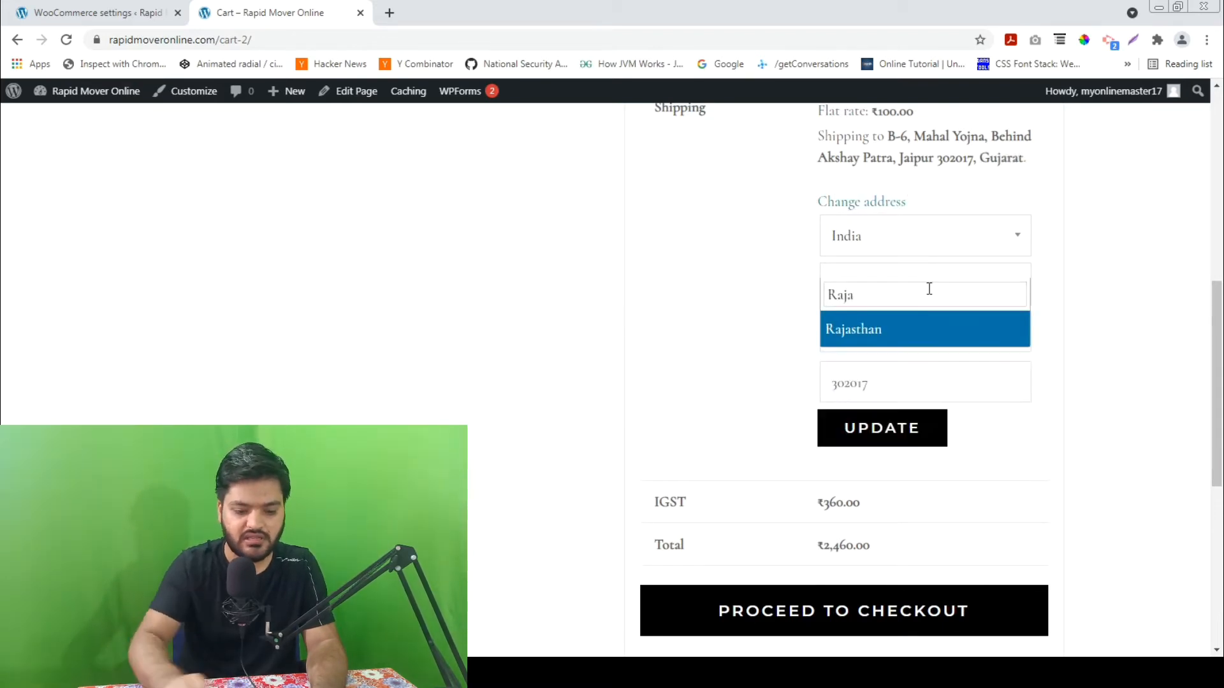
pyautogui.click(904, 328)
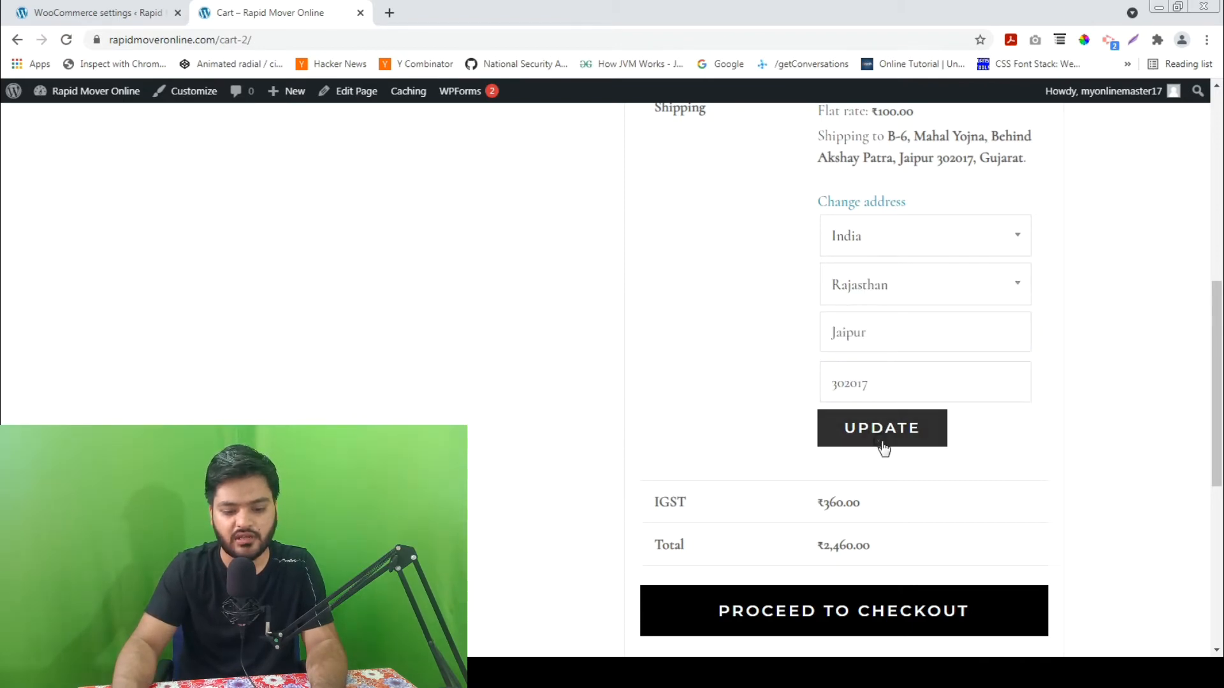
pyautogui.click(882, 442)
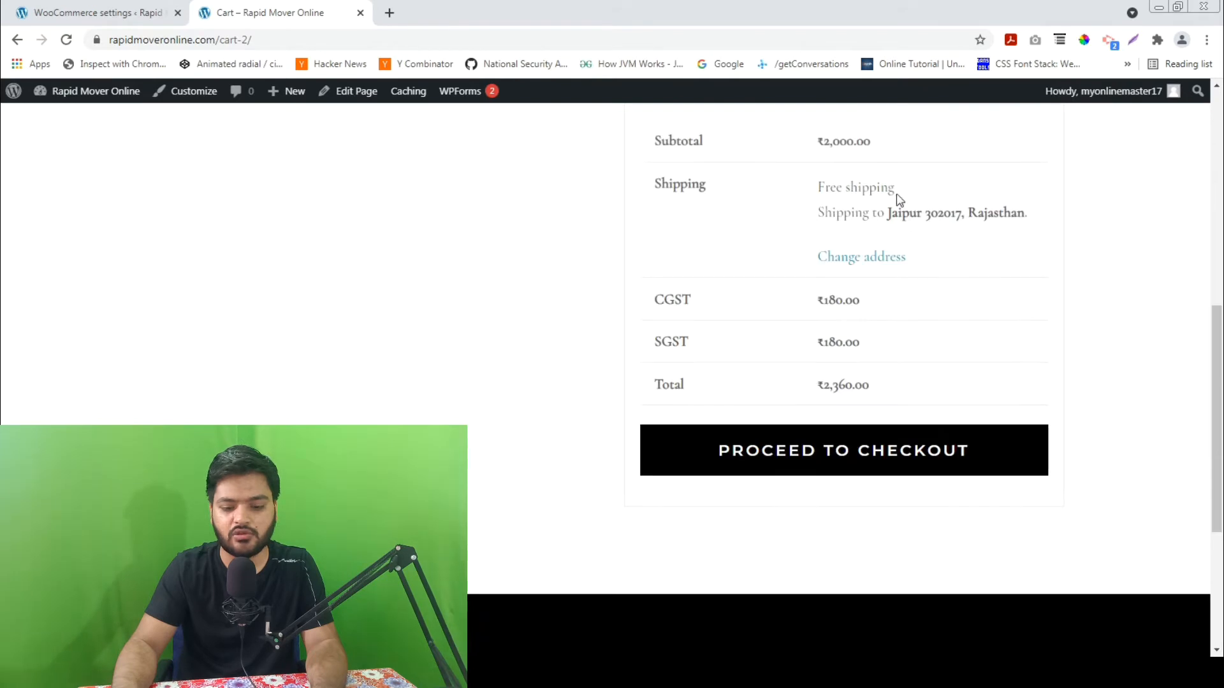
pyautogui.scroll(1, 816, 267)
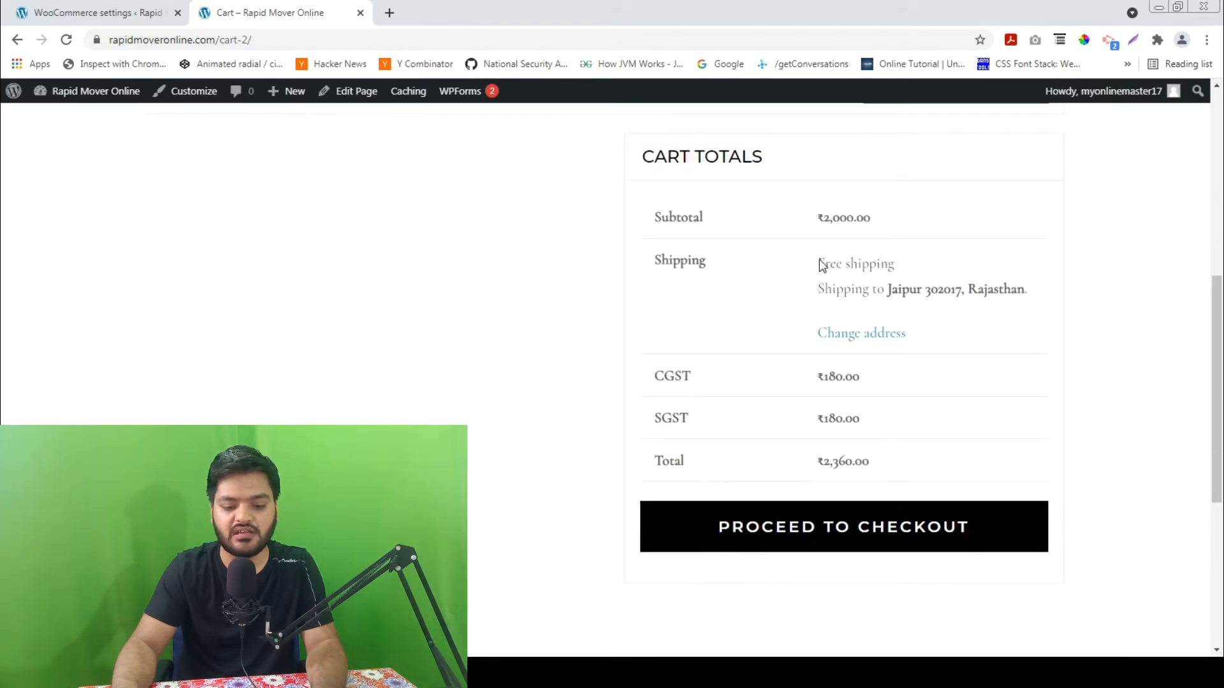
pyautogui.moveTo(820, 260); pyautogui.dragTo(907, 268)
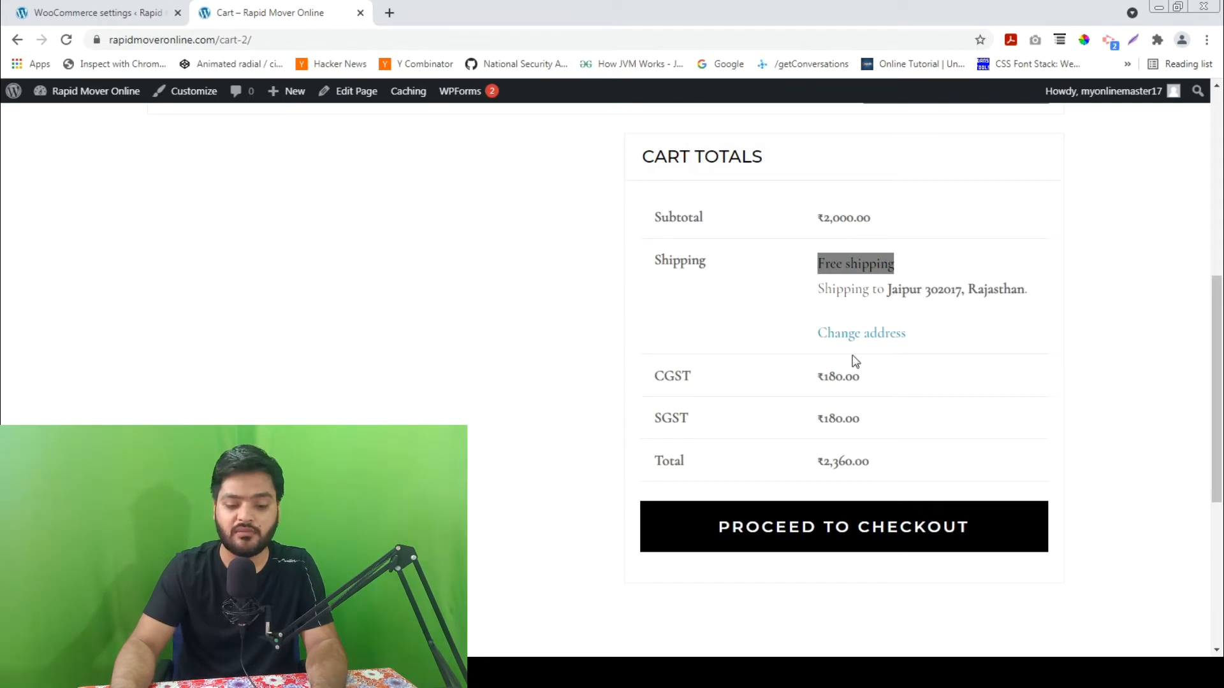
# Step: Change the state in the cart's shipping address to Delhi and update the cart totals
pyautogui.click(853, 332)
pyautogui.click(990, 427)
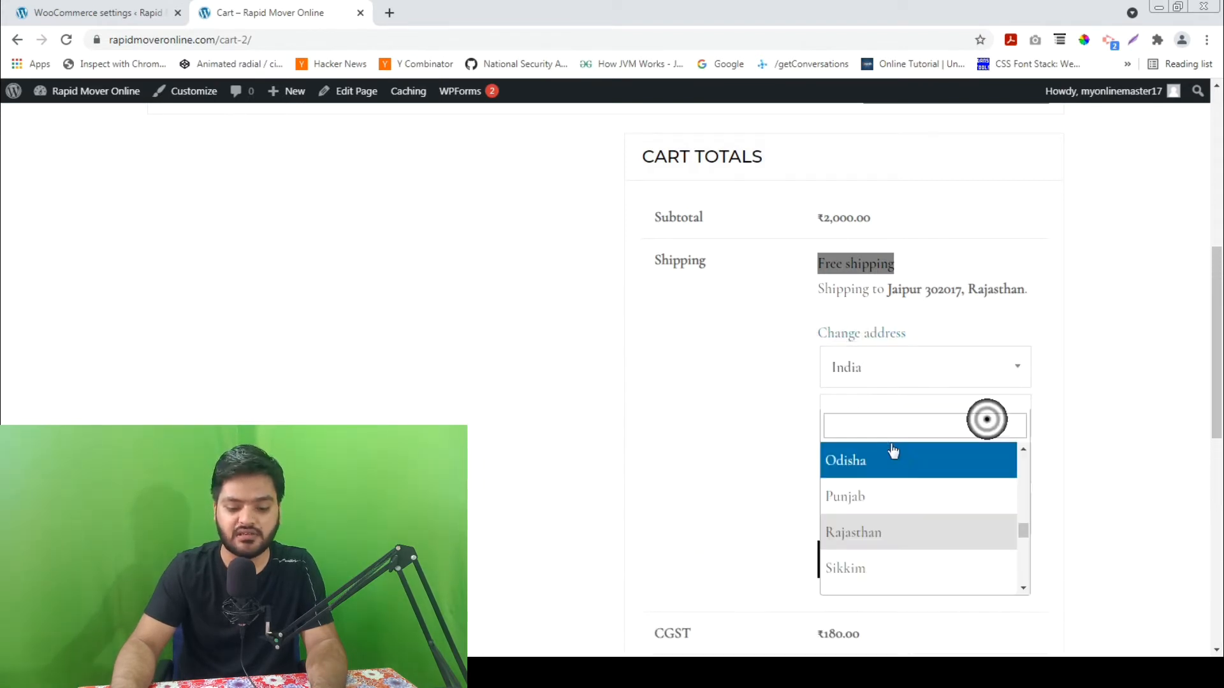
pyautogui.write('Delhi')
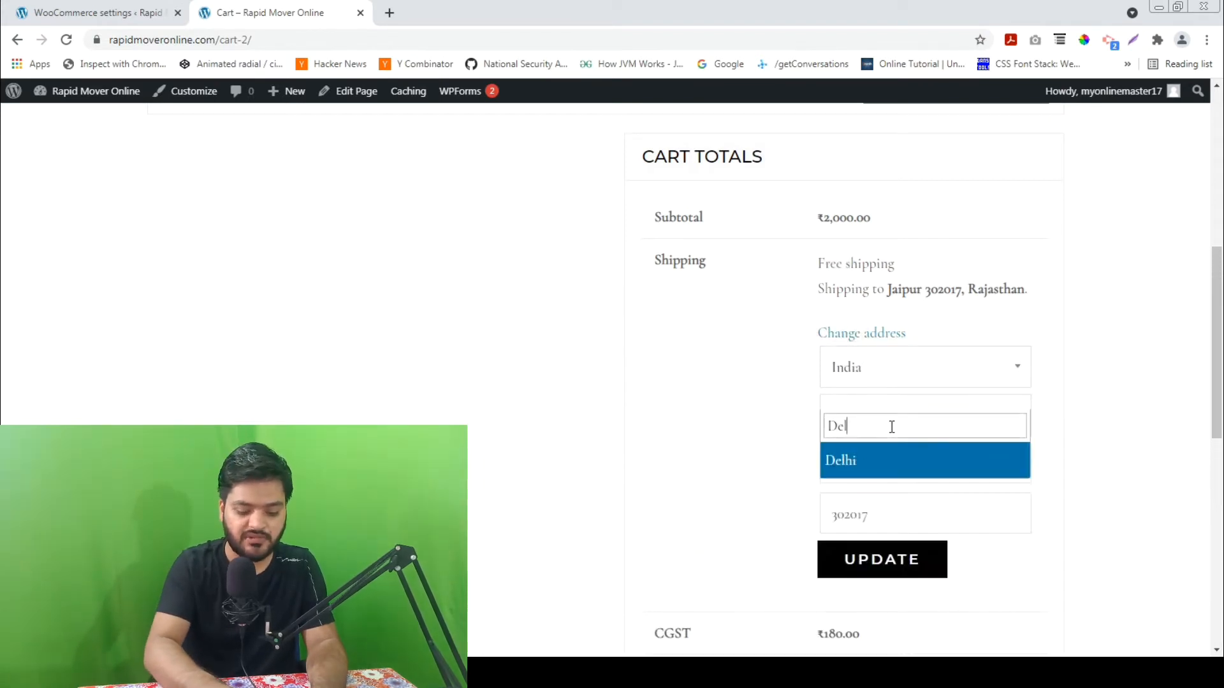
pyautogui.click(893, 470)
pyautogui.click(898, 560)
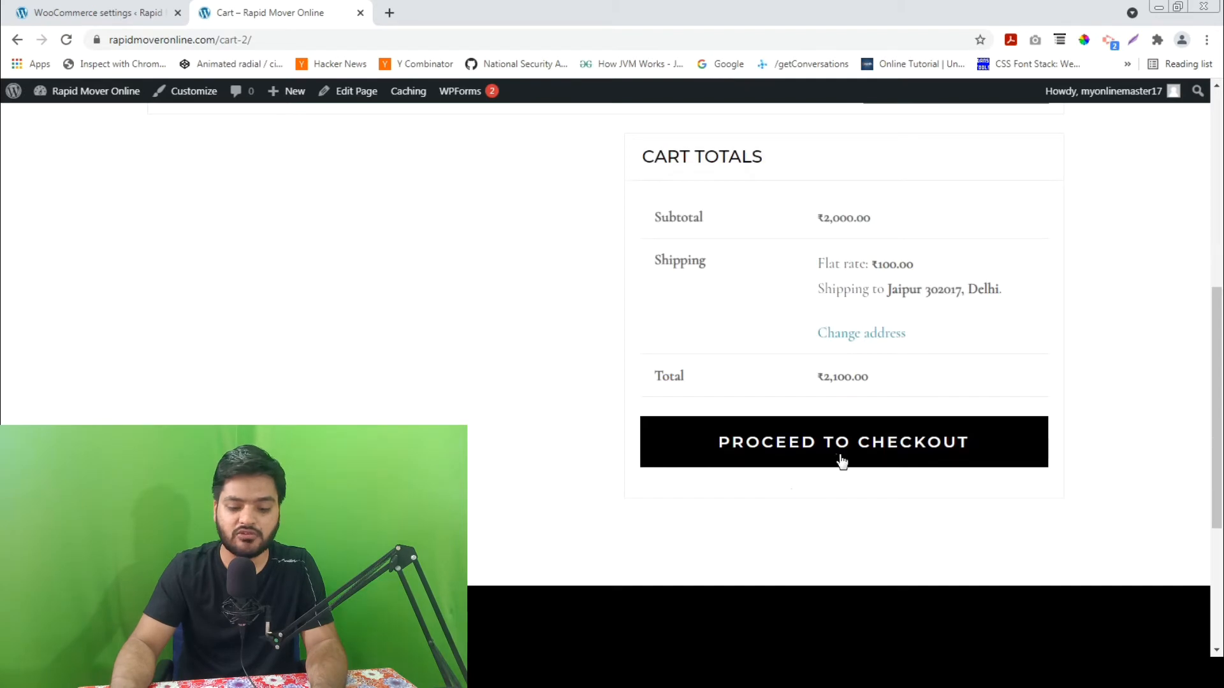
# Step: Check the shipping charge for the Delhi address in the cart totals and return to the IN zone's settings
pyautogui.moveTo(878, 262); pyautogui.dragTo(929, 264)
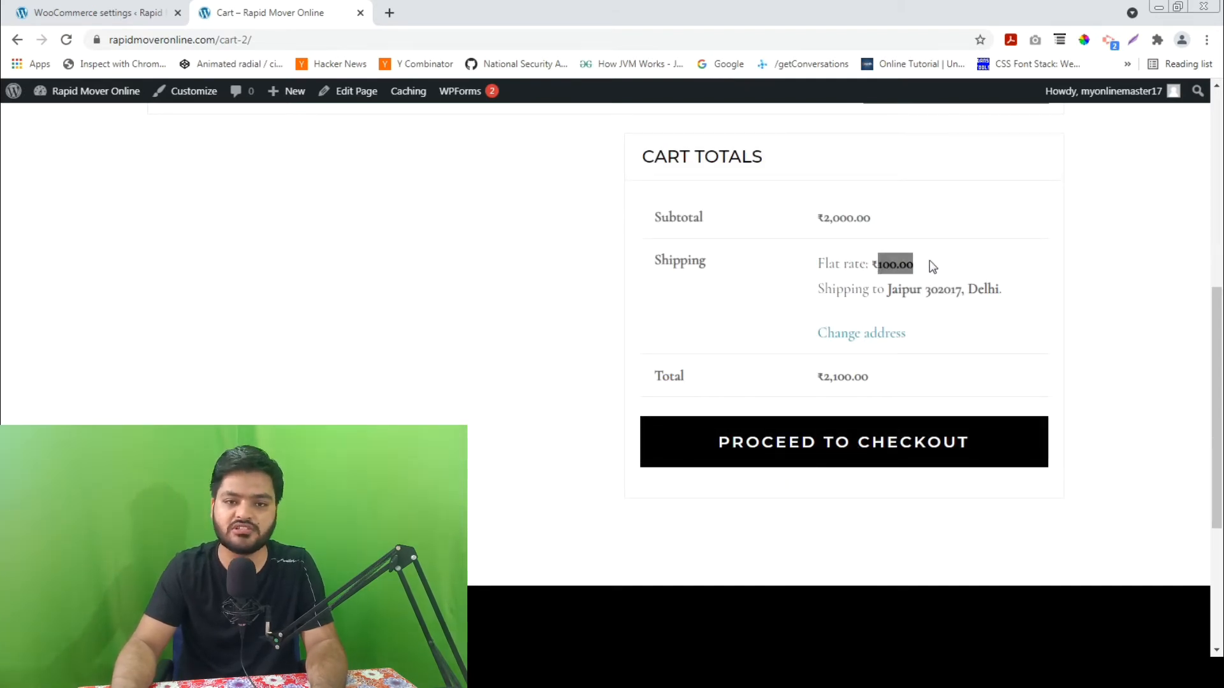
pyautogui.click(383, 259)
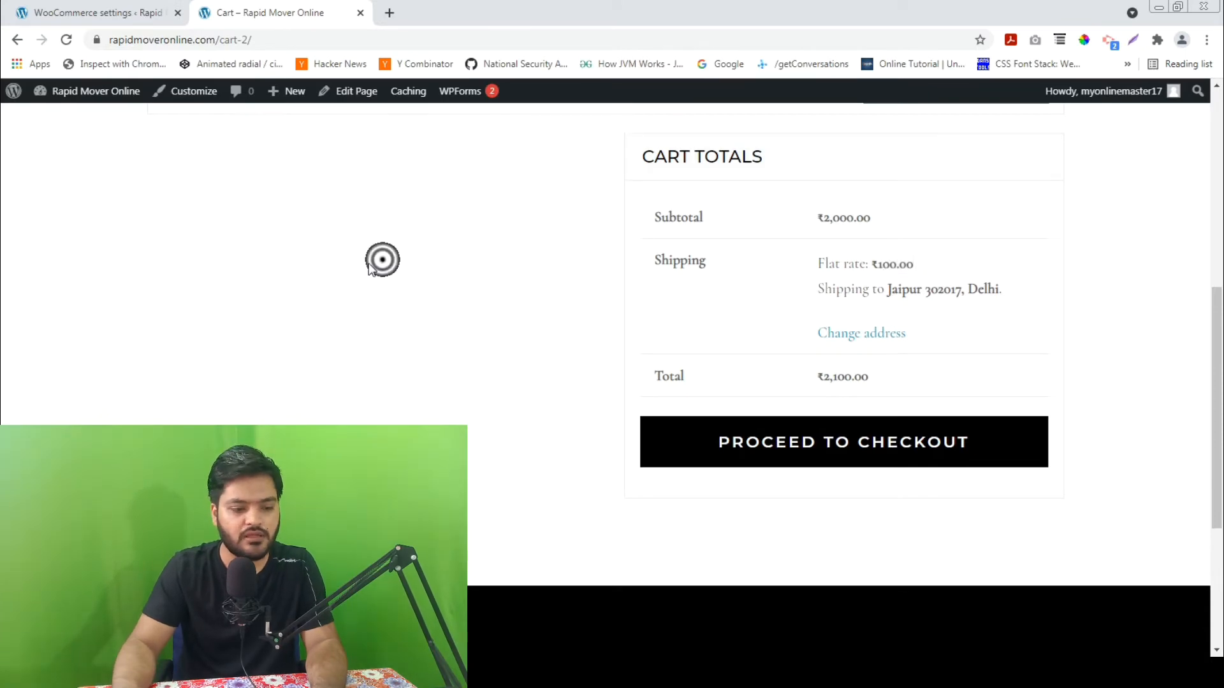
pyautogui.click(130, 9)
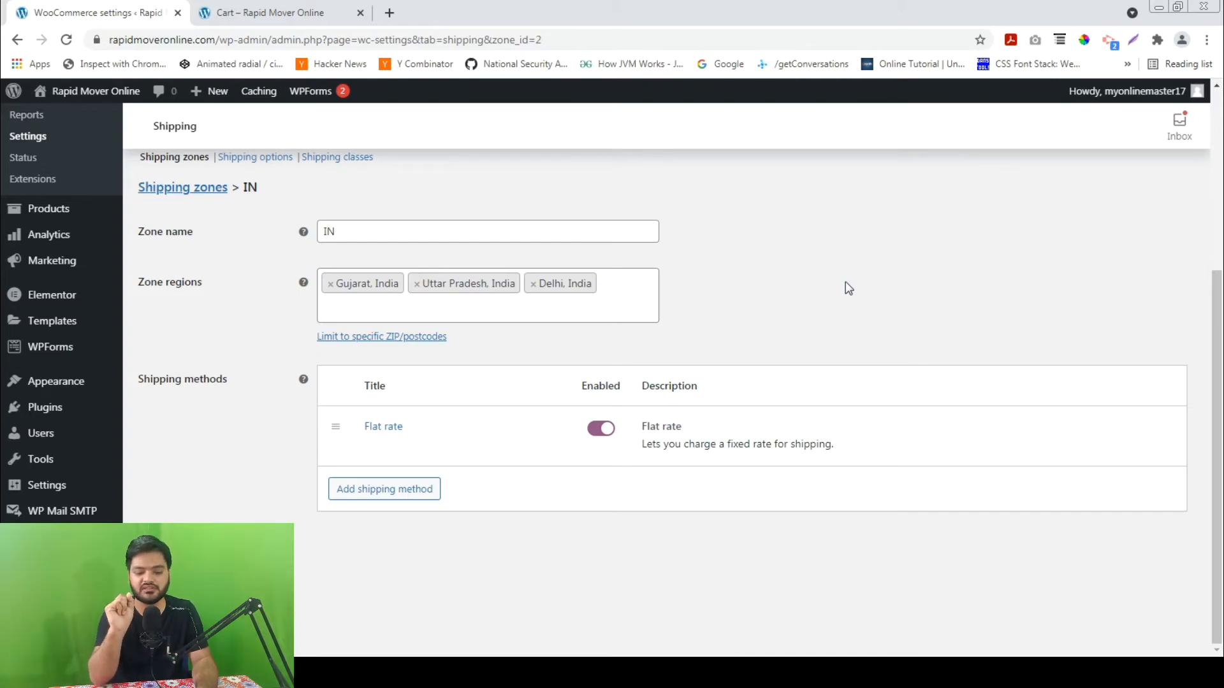
# Step: Open the RJ zone from the shipping zones list and add a Flat rate shipping method to it
pyautogui.scroll(3, 236, 329)
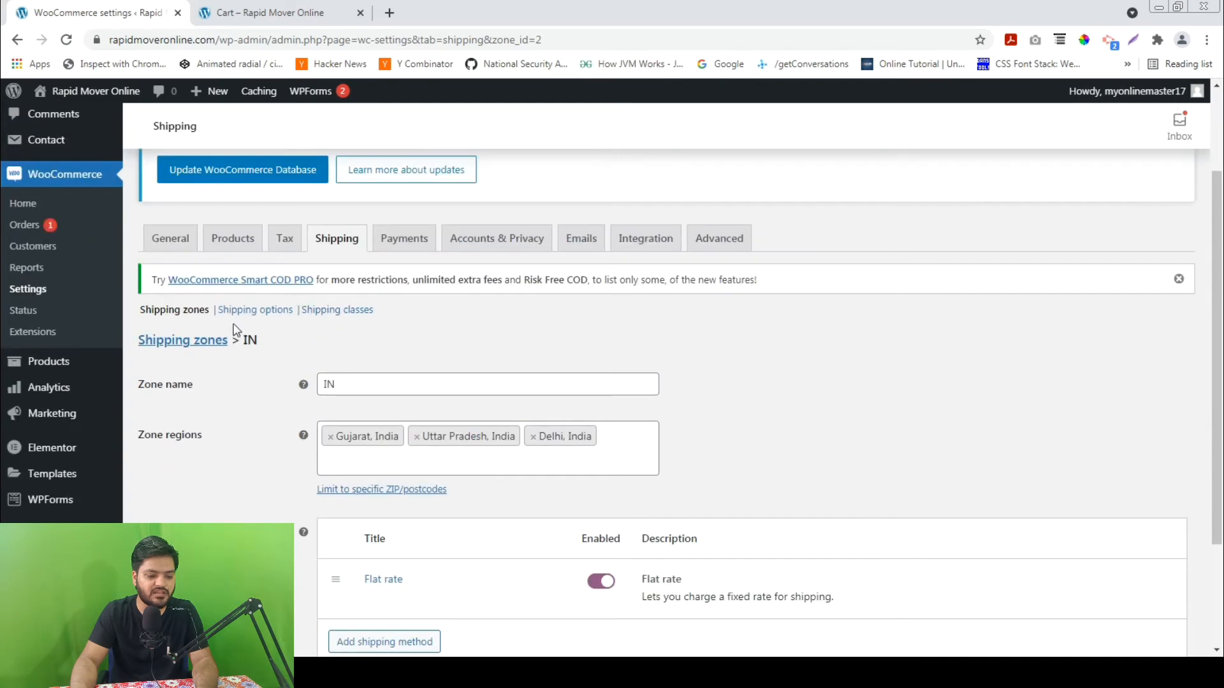
pyautogui.click(199, 344)
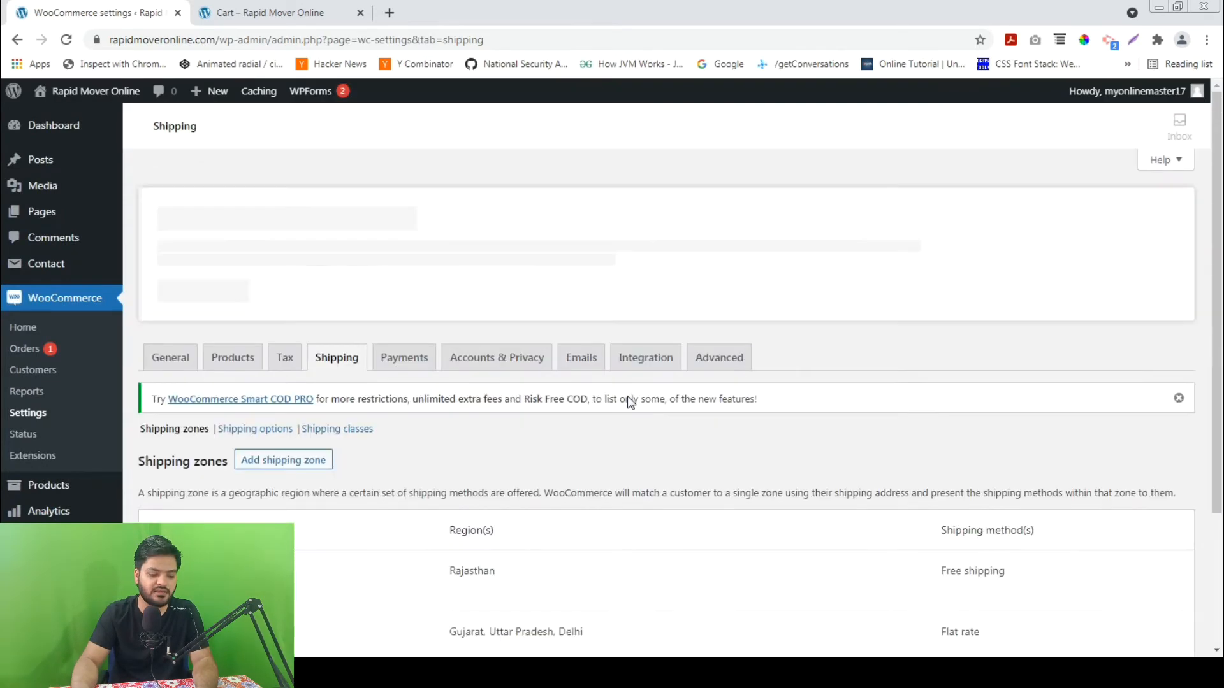
pyautogui.scroll(-3, 630, 402)
pyautogui.click(191, 439)
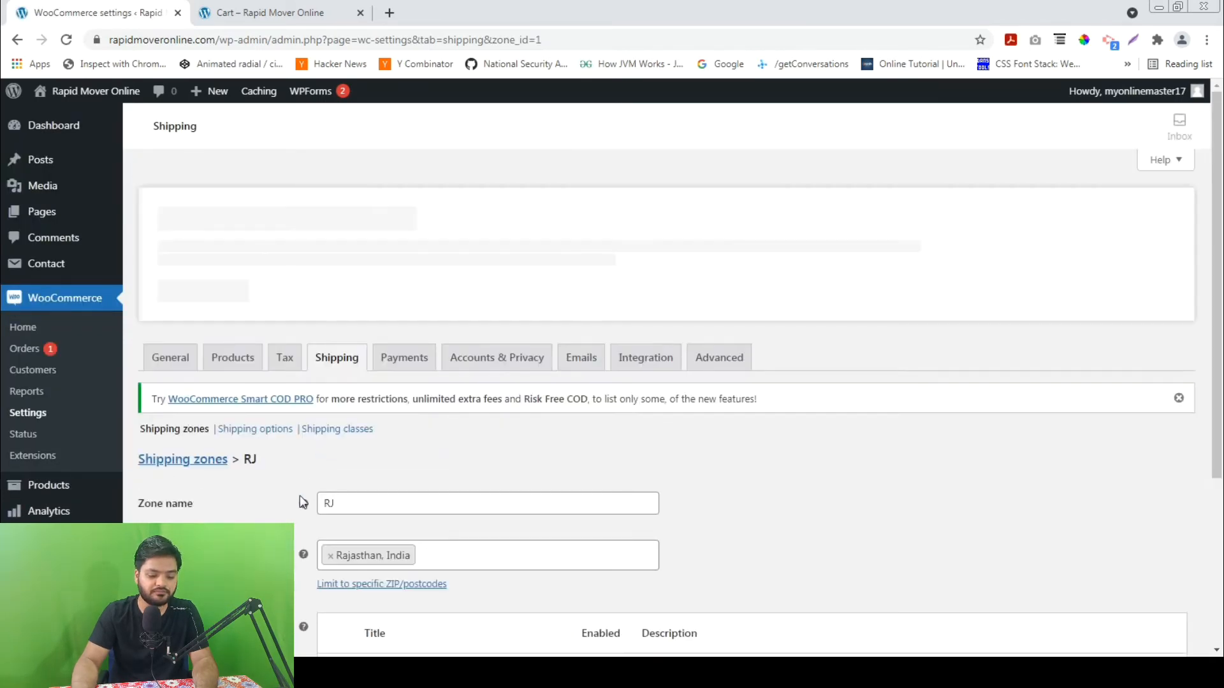
pyautogui.scroll(-5, 505, 411)
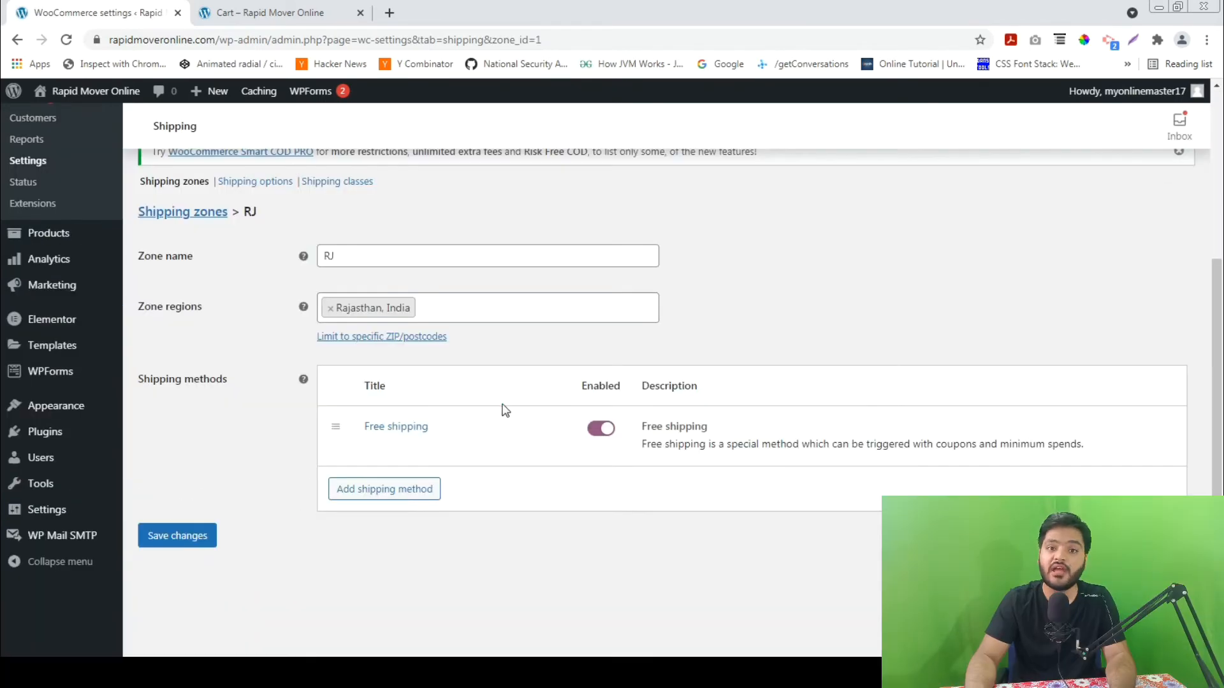
pyautogui.click(385, 492)
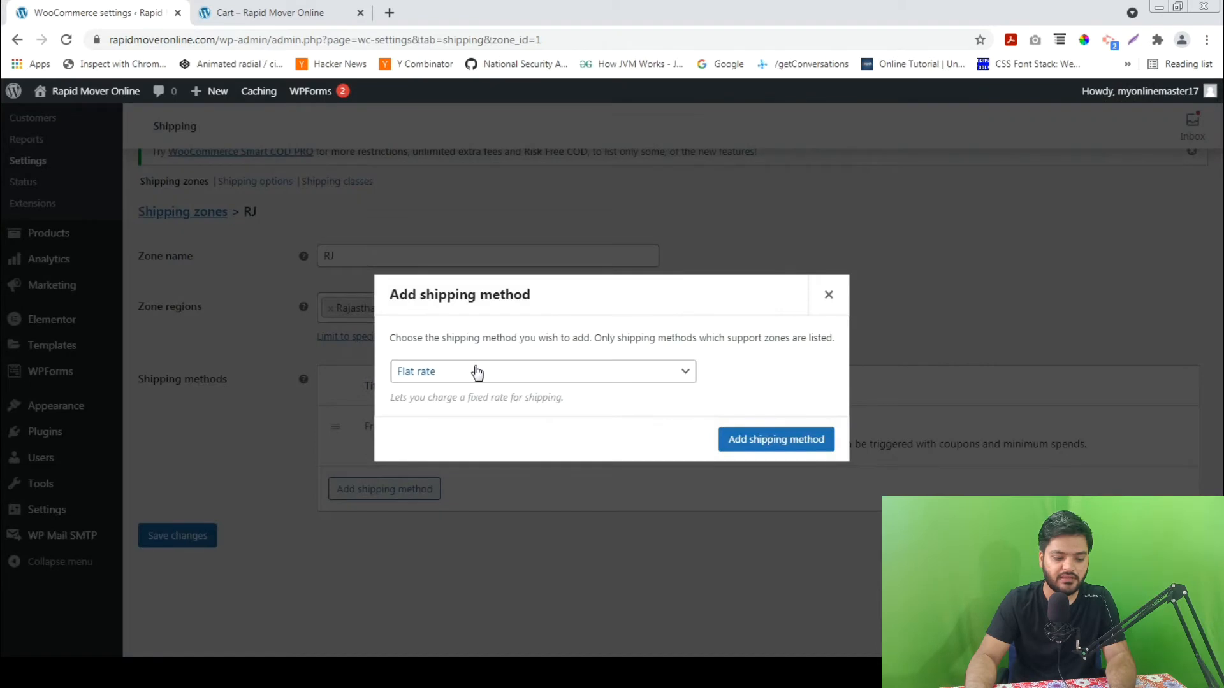
pyautogui.click(767, 439)
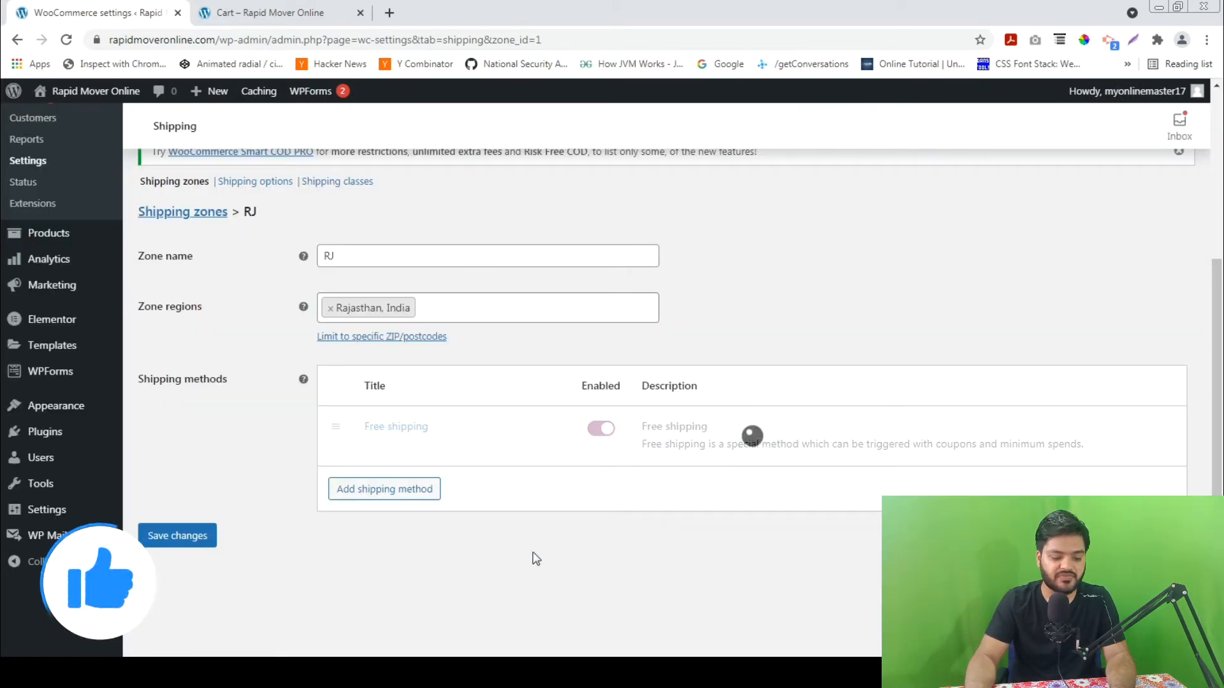
# Step: Make the RJ zone's Free shipping method require a minimum order amount of 499 and save its settings
pyautogui.moveTo(481, 463)
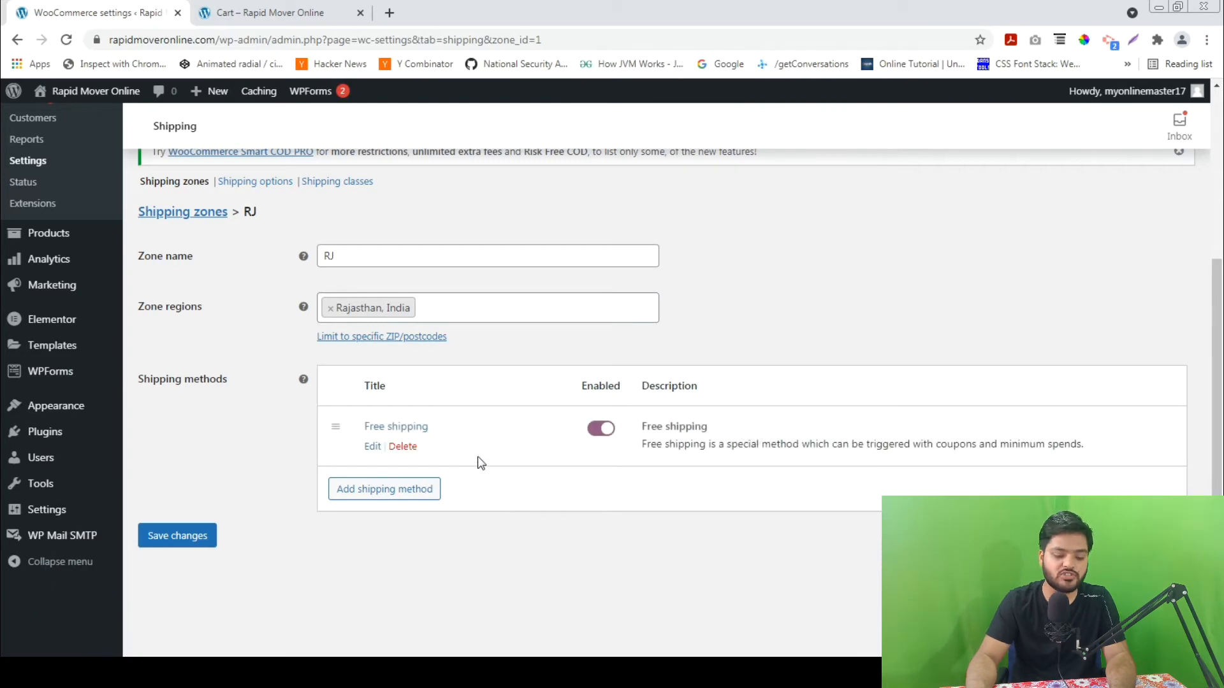
pyautogui.click(373, 448)
pyautogui.click(579, 402)
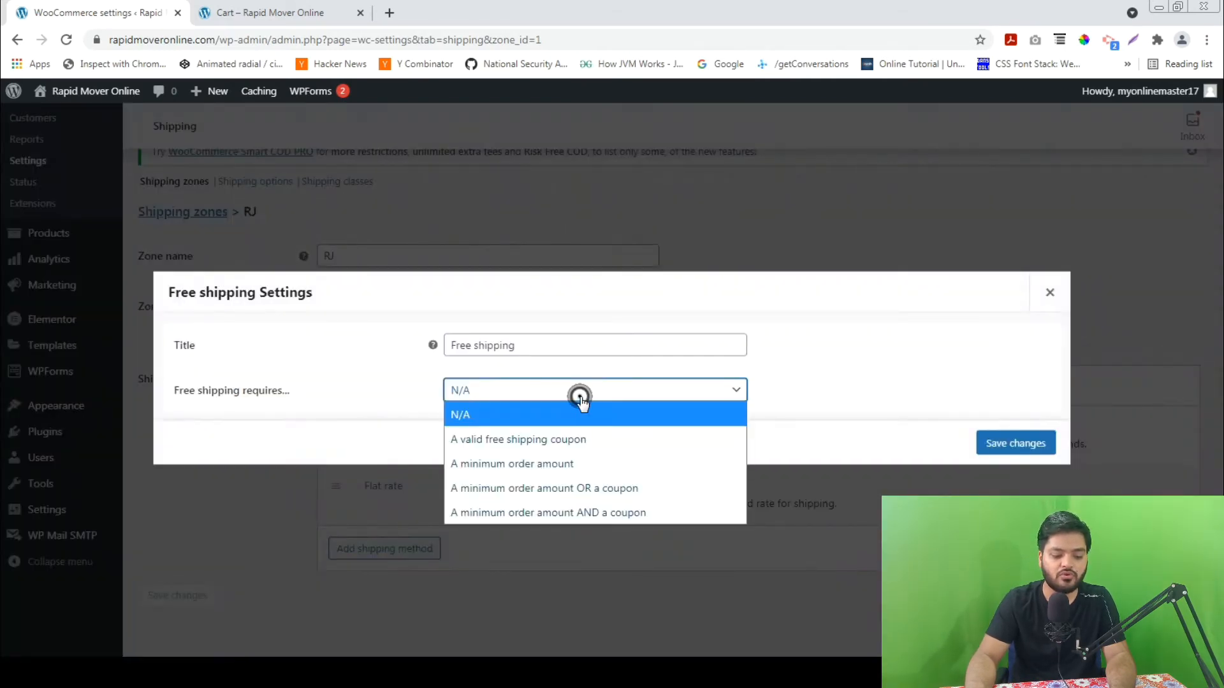
pyautogui.click(596, 468)
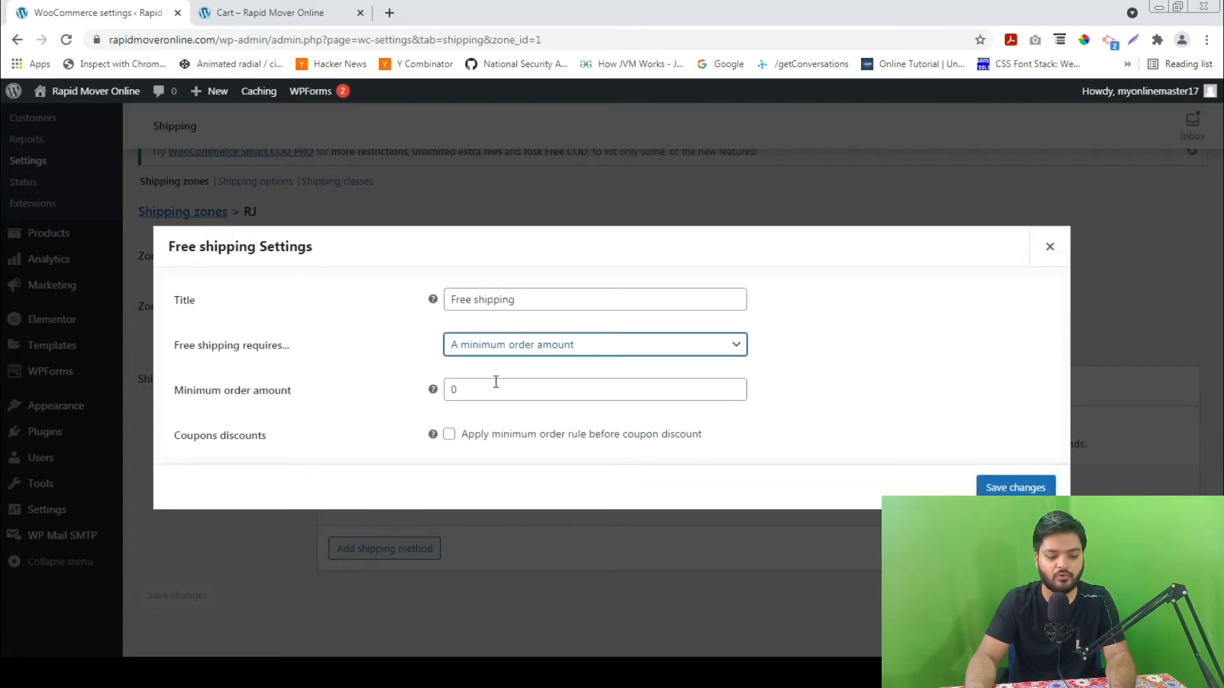
pyautogui.doubleClick(488, 390)
pyautogui.write('4')
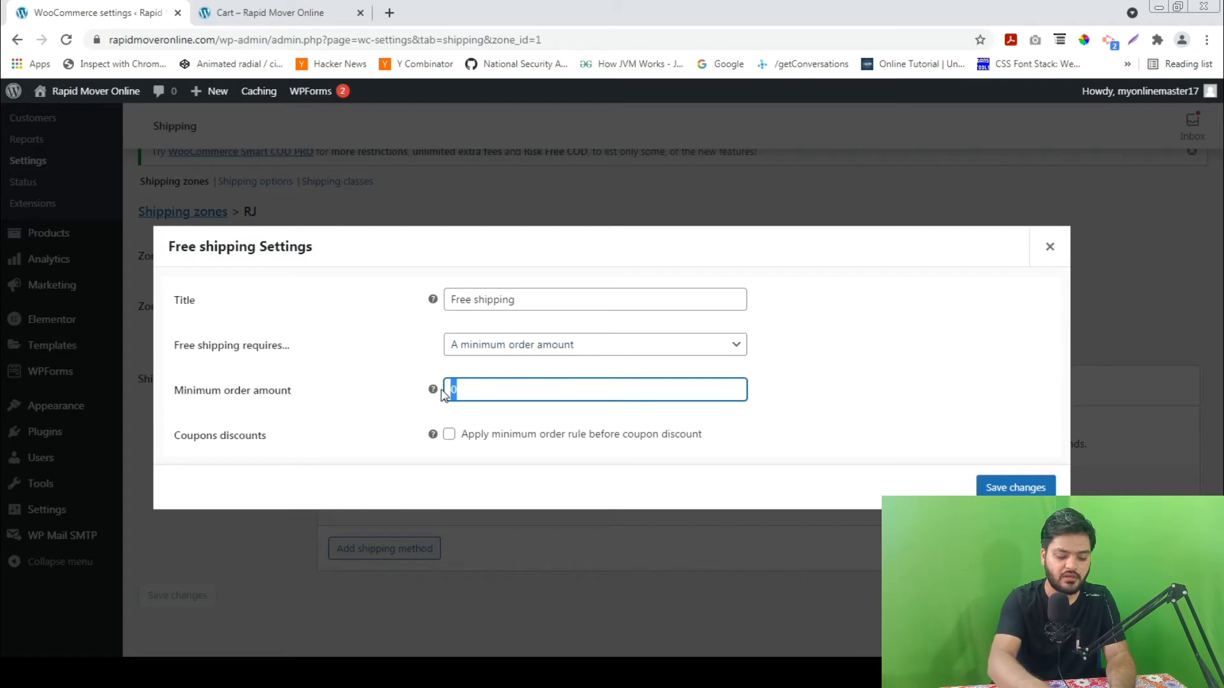
pyautogui.write('99')
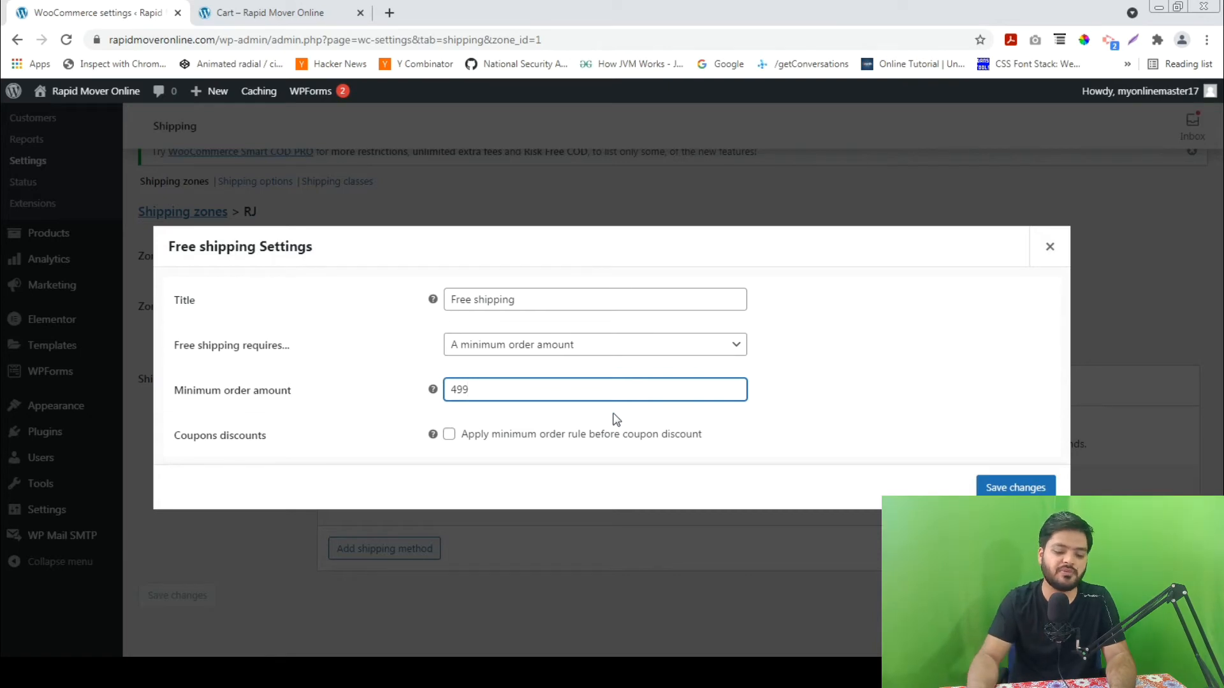
pyautogui.click(1004, 486)
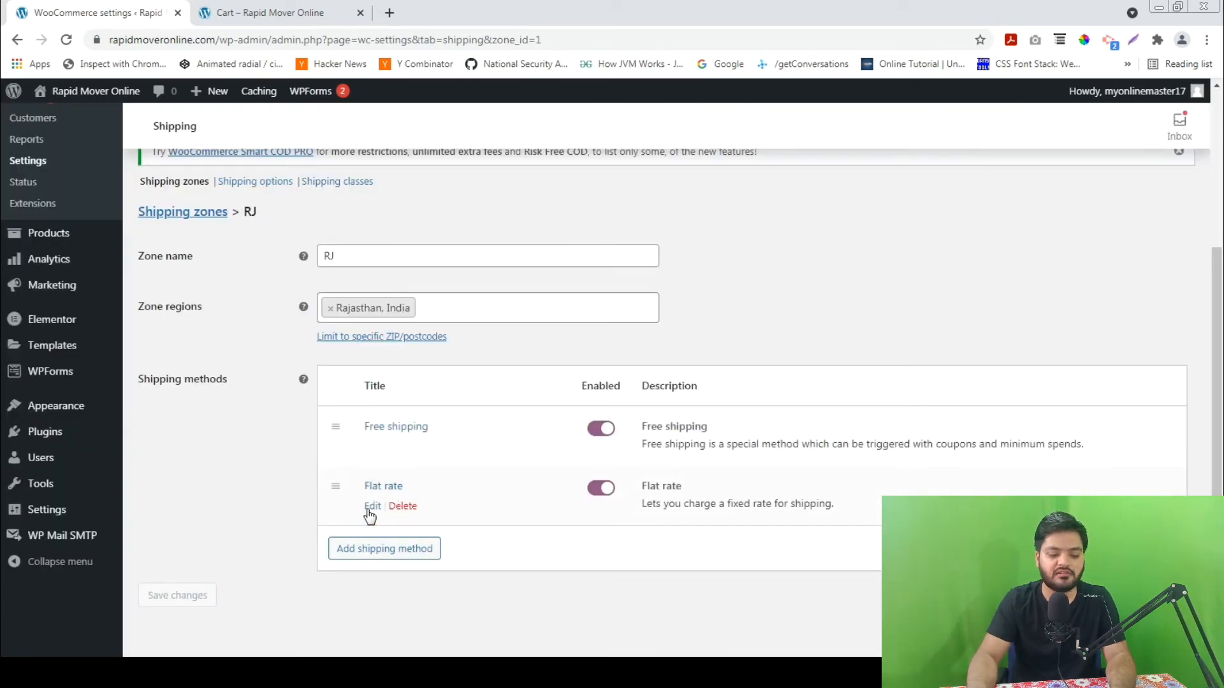
# Step: Set the cost of the RJ zone's Flat rate method to 50 and save its settings
pyautogui.click(372, 506)
pyautogui.doubleClick(507, 406)
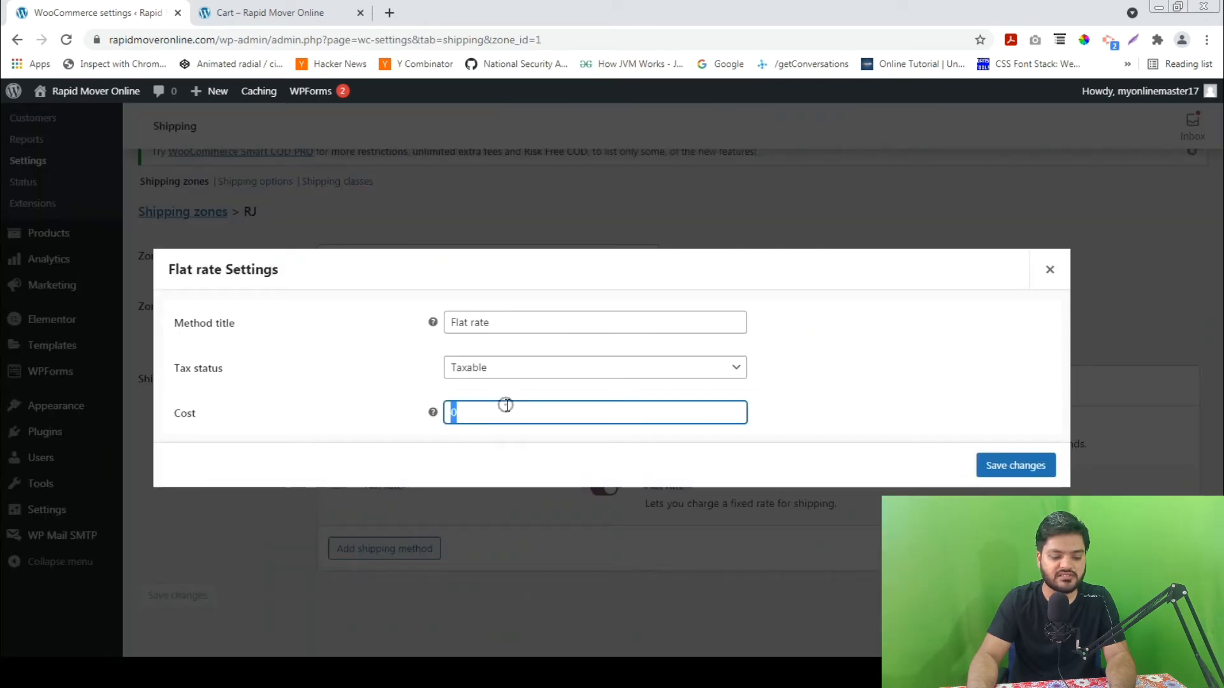
pyautogui.write('50')
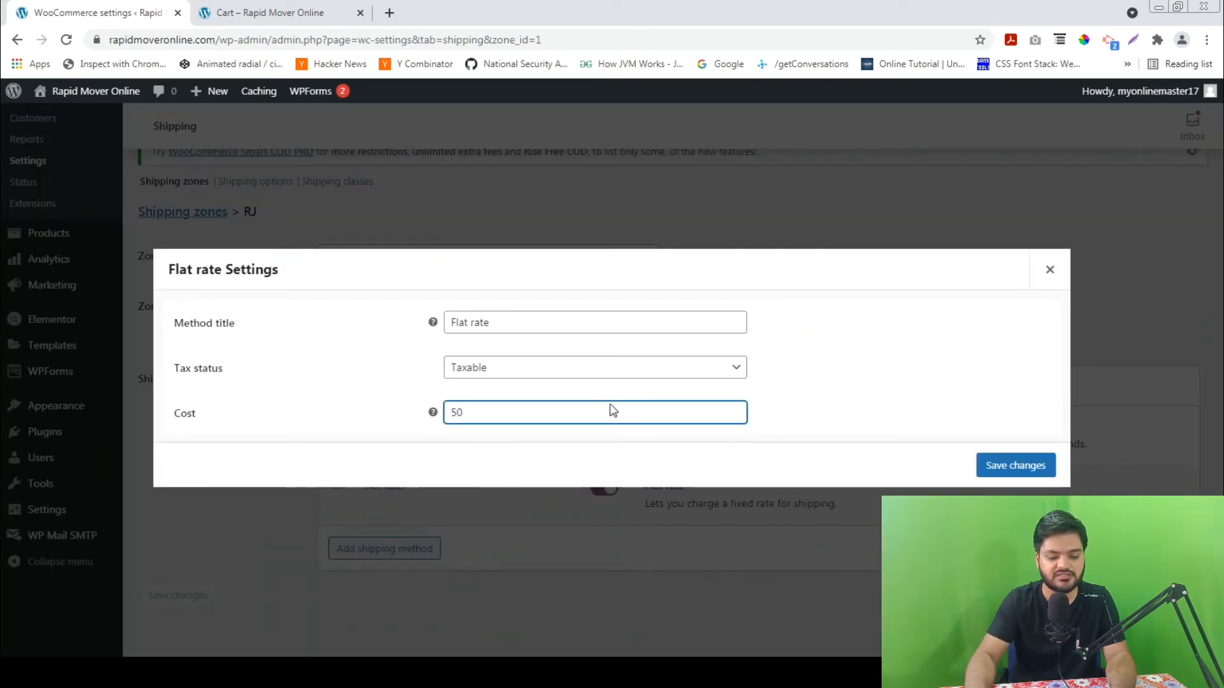
pyautogui.click(1019, 466)
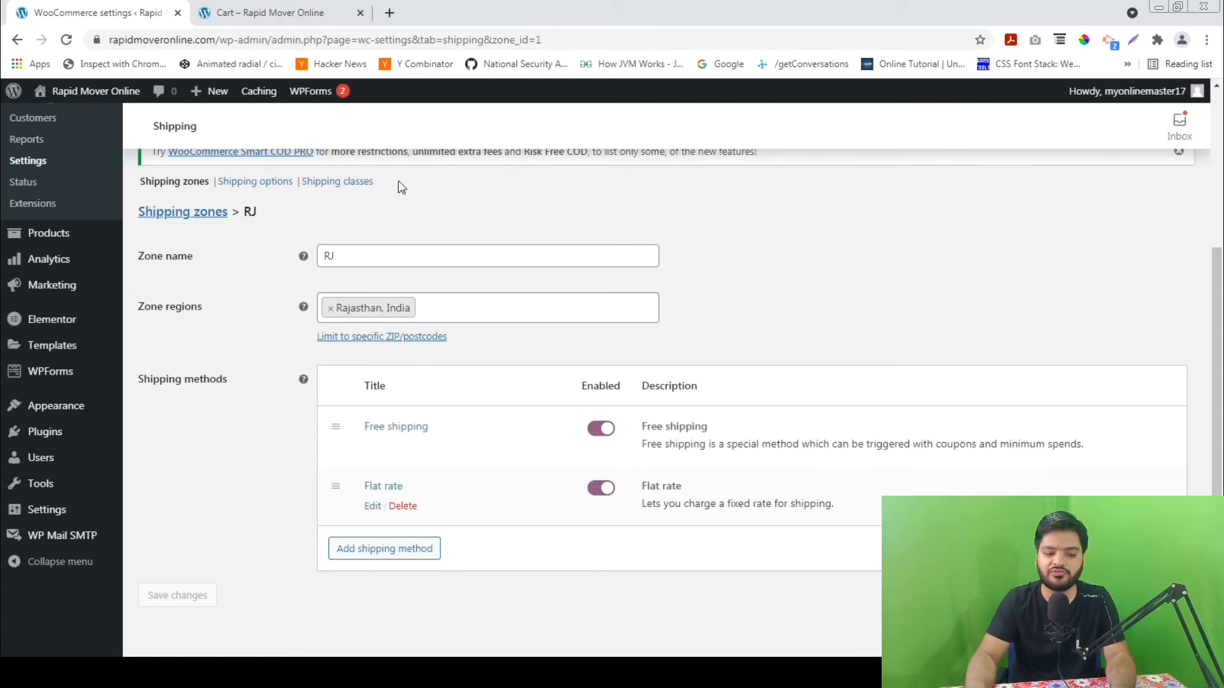
# Step: In the reloaded store cart, change the shipping address's state to Rajasthan, update it and check the shipping options offered
pyautogui.click(299, 12)
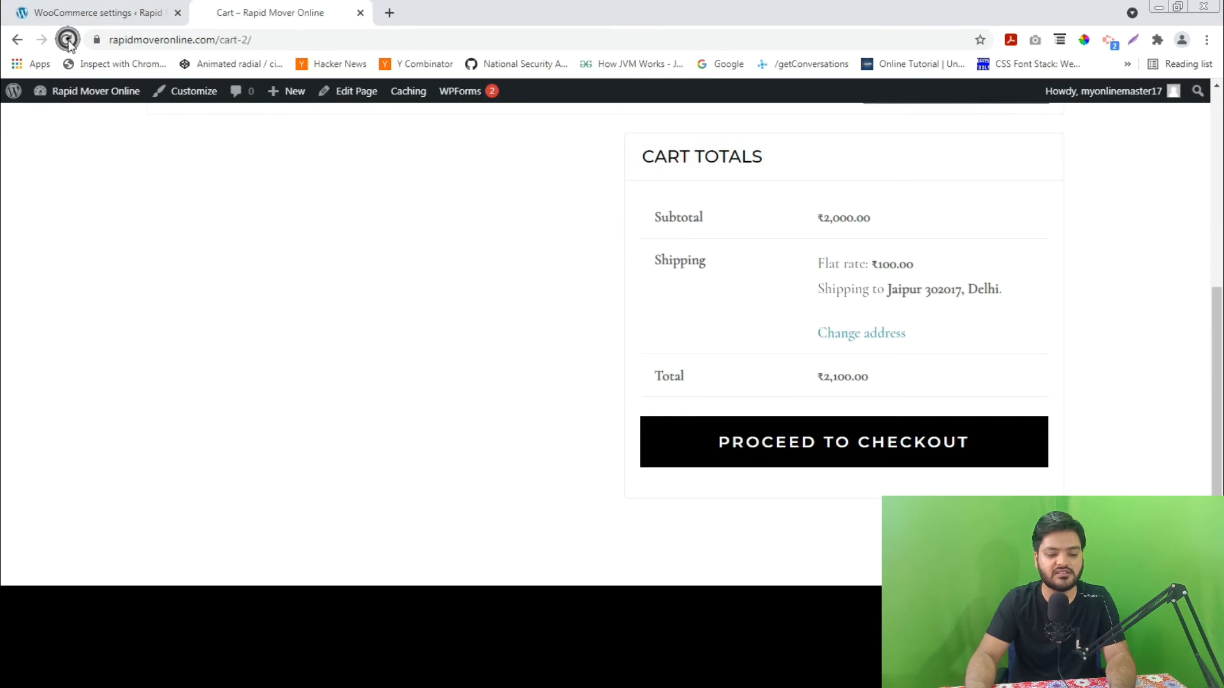
pyautogui.click(67, 40)
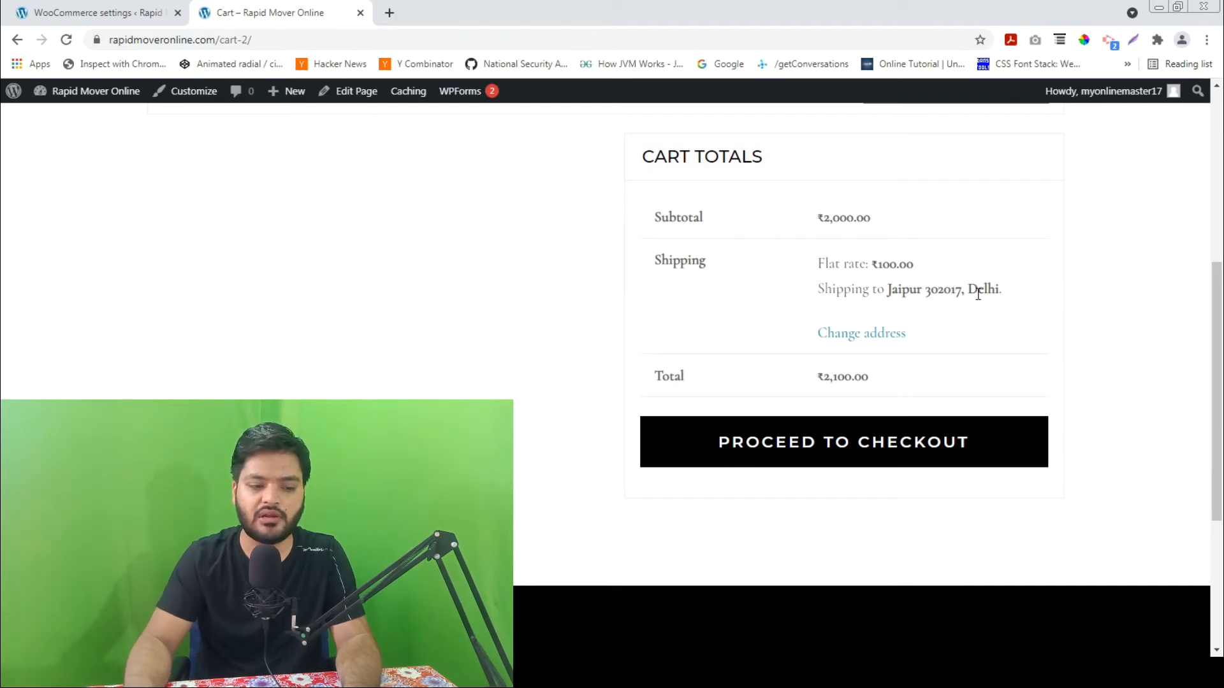
pyautogui.click(886, 332)
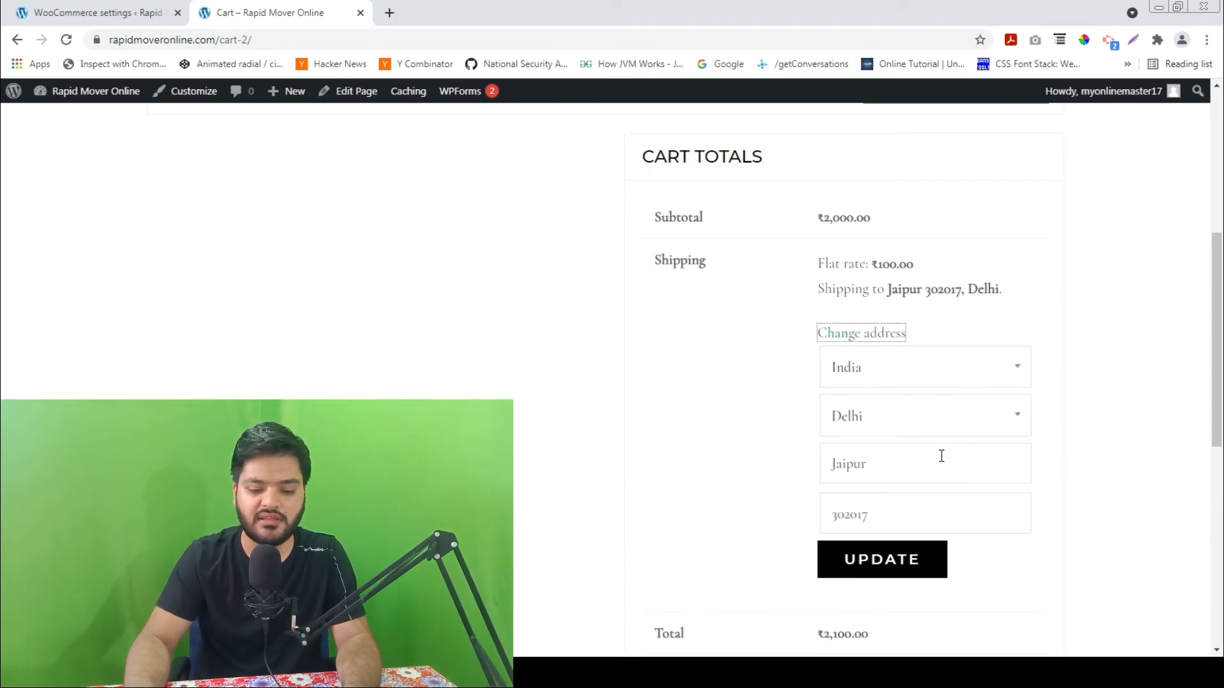
pyautogui.click(938, 439)
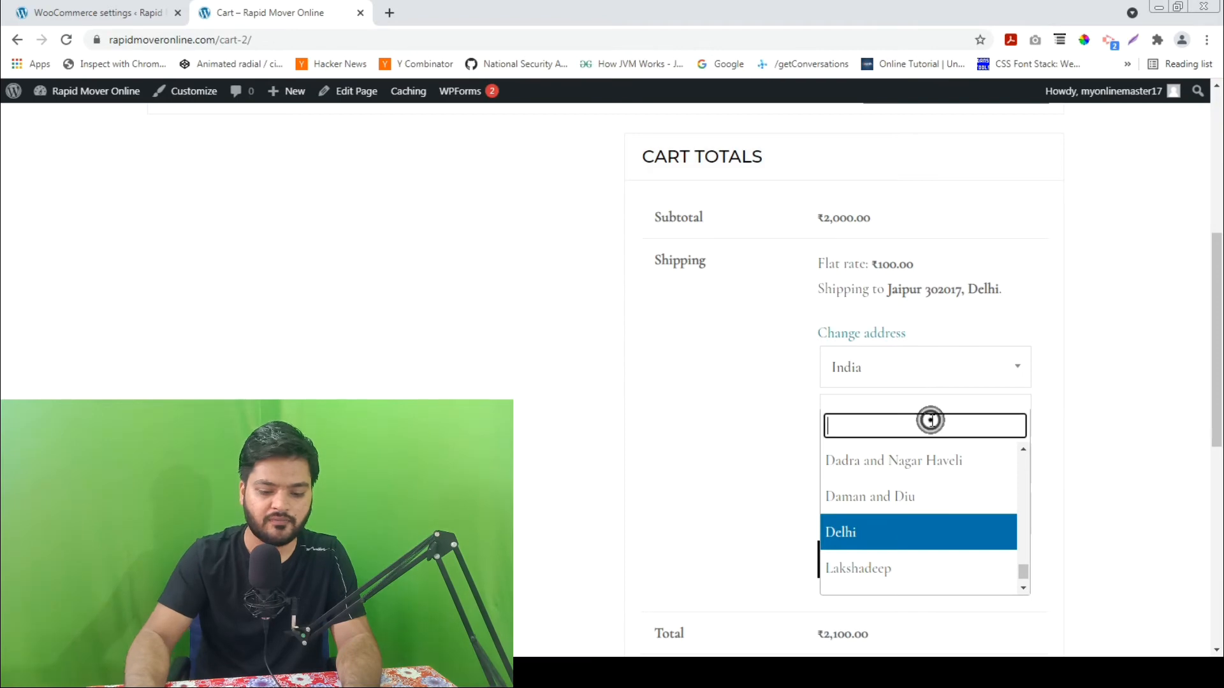
pyautogui.write('jai')
pyautogui.press('BackSpace')
pyautogui.press('BackSpace')
pyautogui.press('BackSpace')
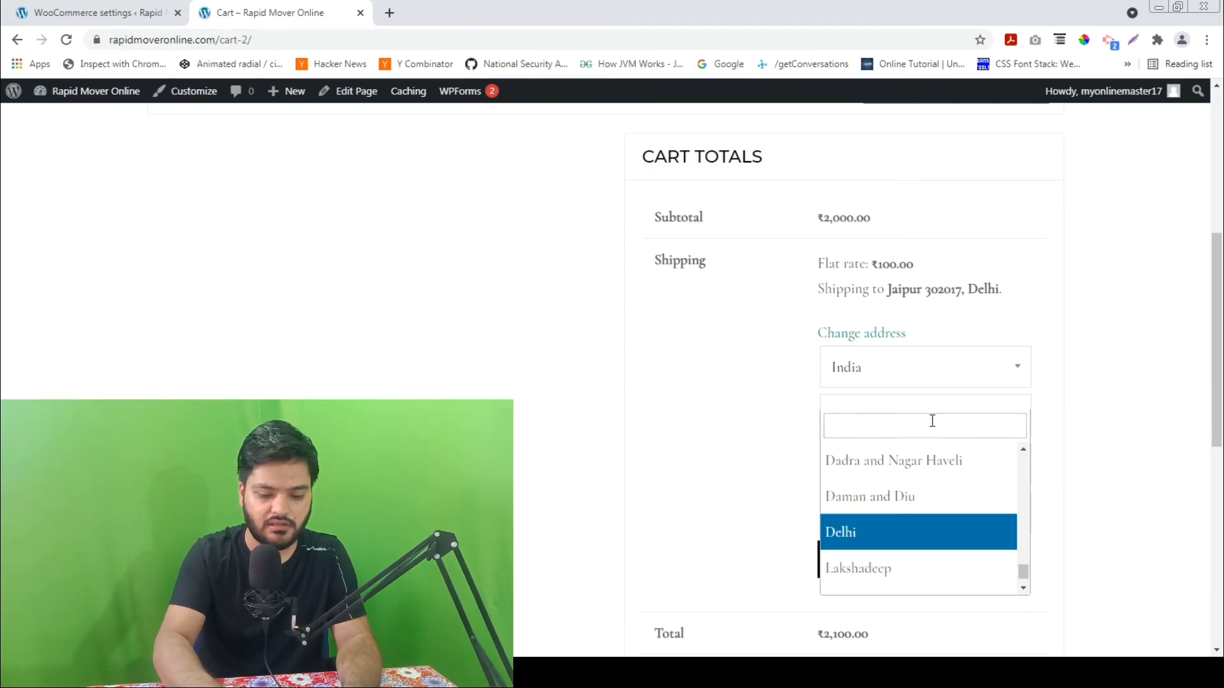
pyautogui.write('Raja')
pyautogui.press('Return')
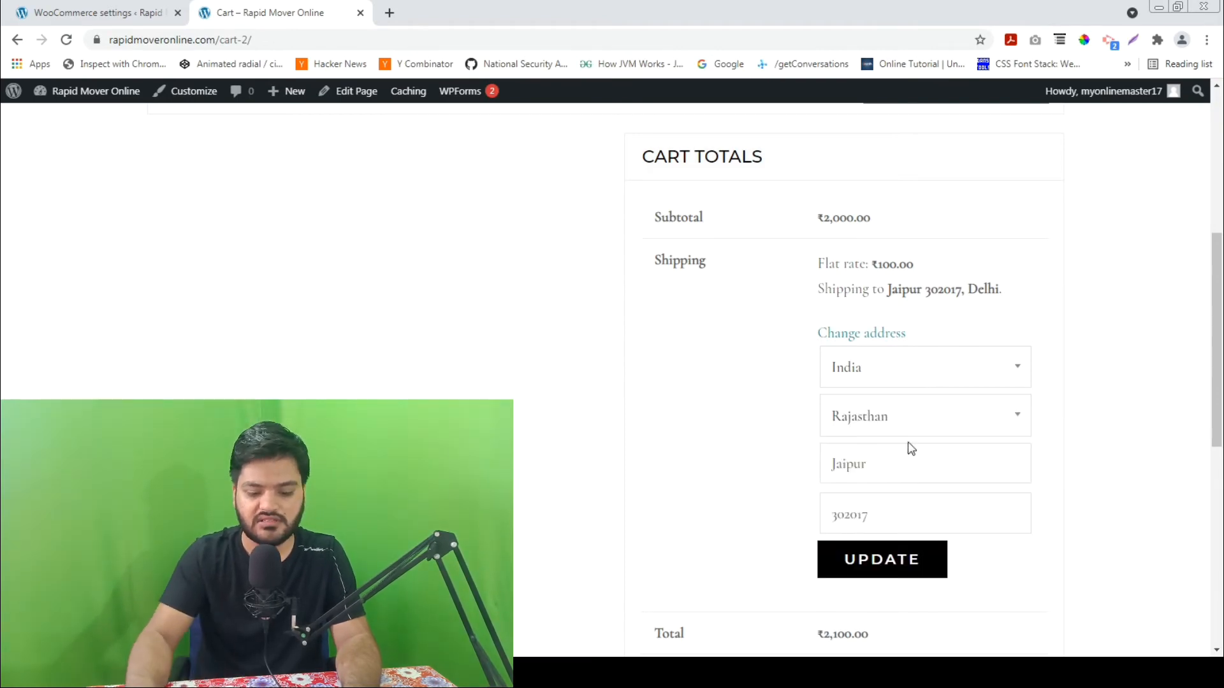
pyautogui.click(907, 561)
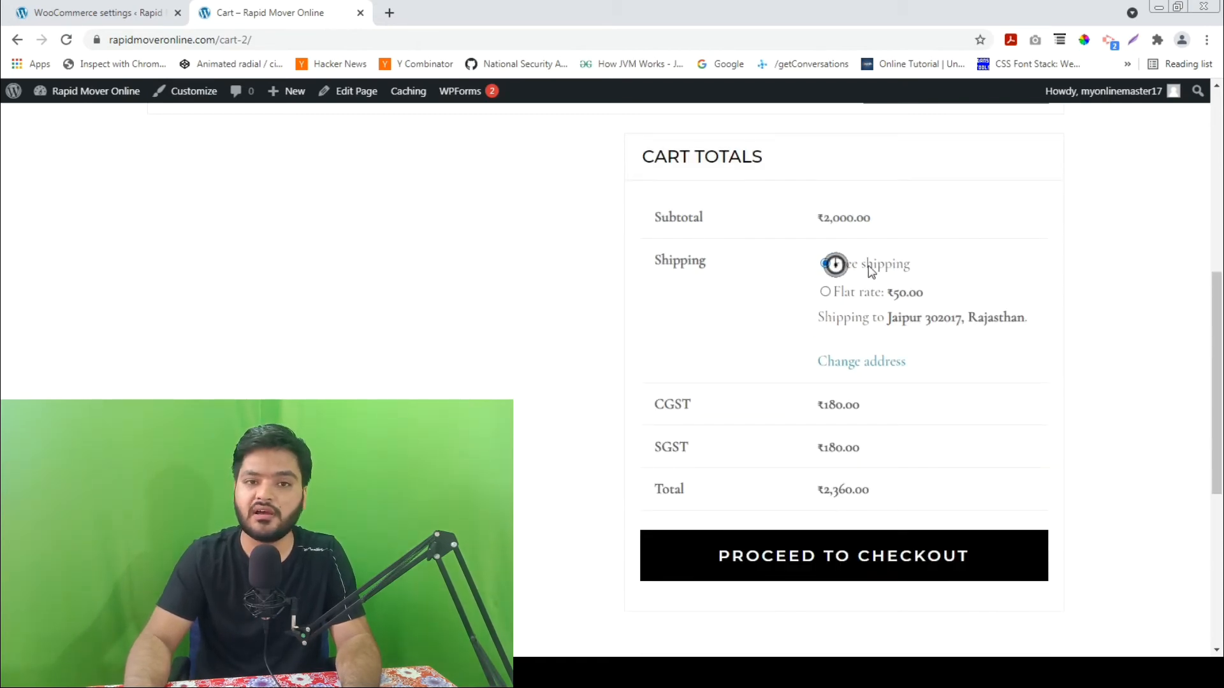
pyautogui.moveTo(871, 271); pyautogui.dragTo(935, 272)
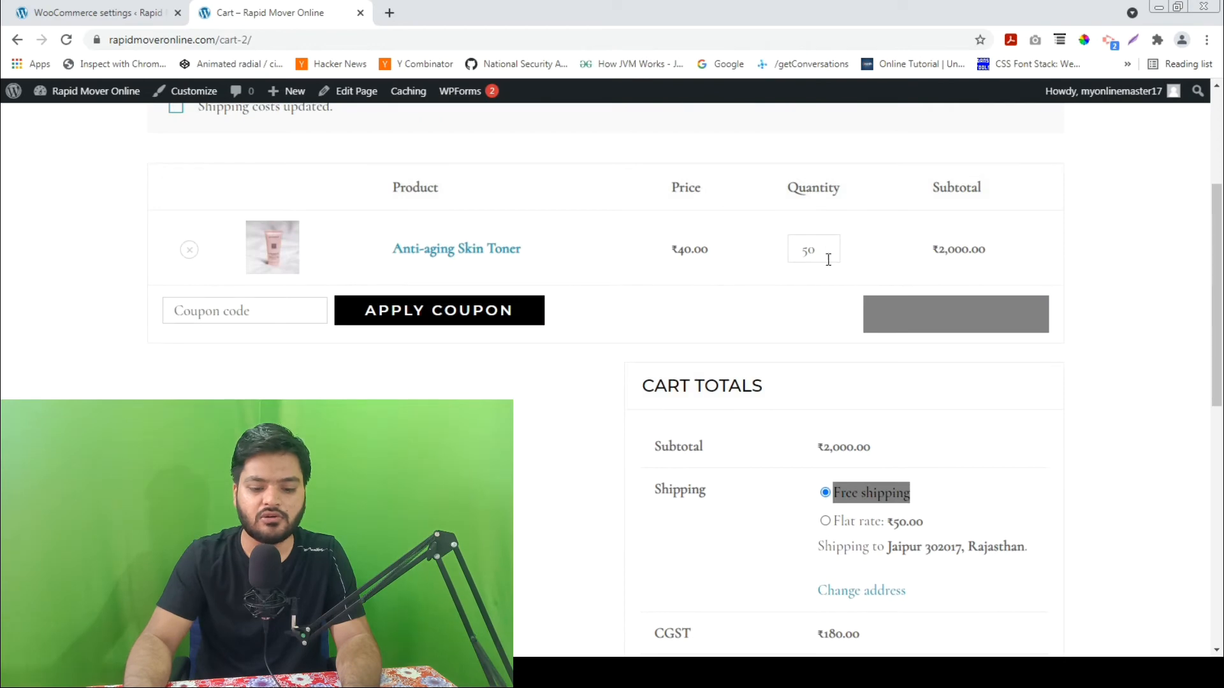
# Step: Set the Anti-aging Skin Toner's quantity in the cart to 10 and update the cart
pyautogui.doubleClick(816, 252)
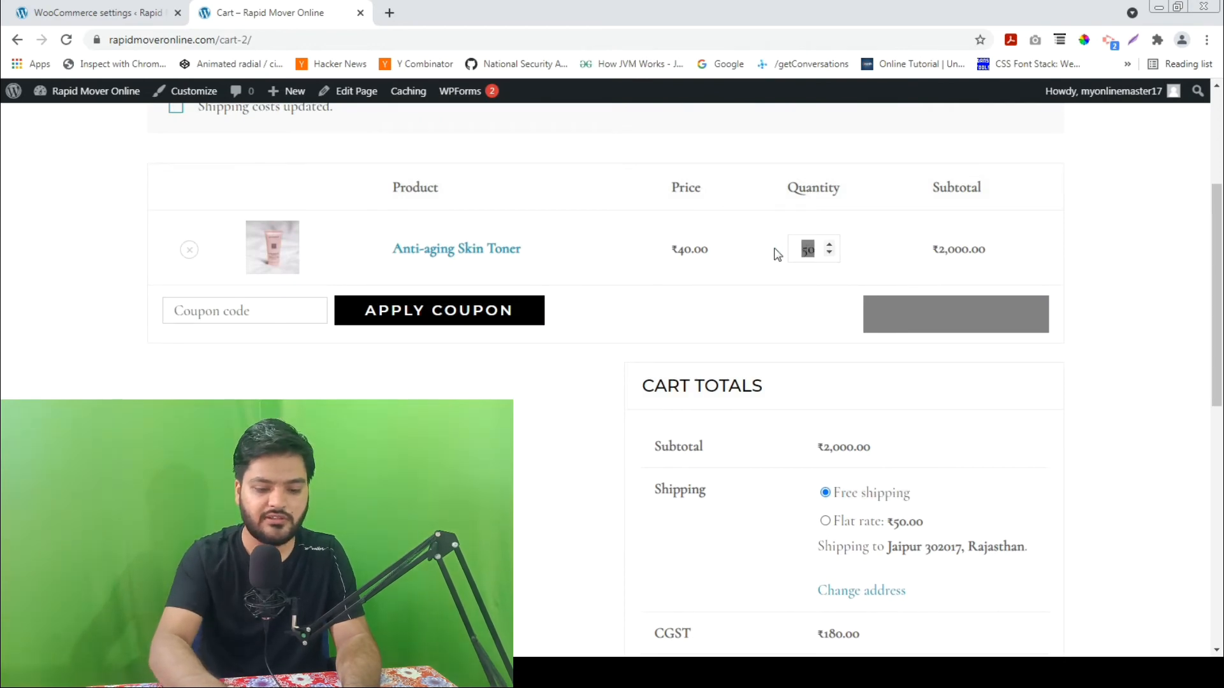
pyautogui.write('10')
pyautogui.click(901, 315)
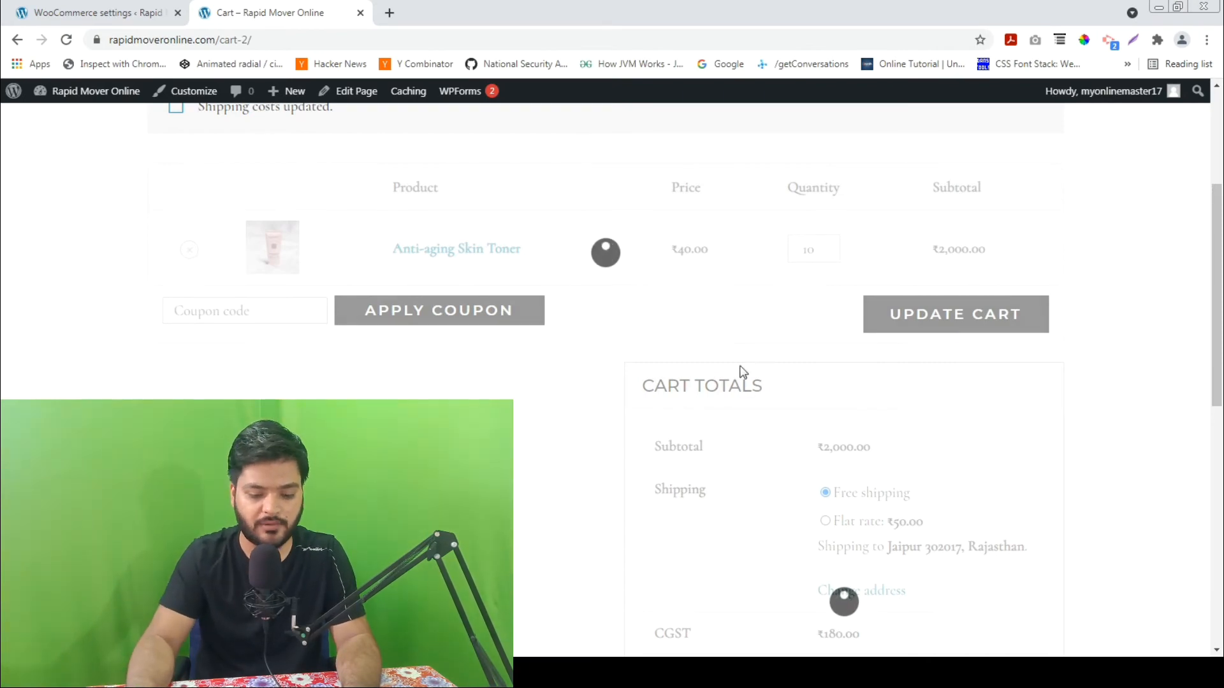
# Step: Check the shipping charge against the subtotal in the cart totals and return to the RJ zone's settings
pyautogui.scroll(-4, 834, 443)
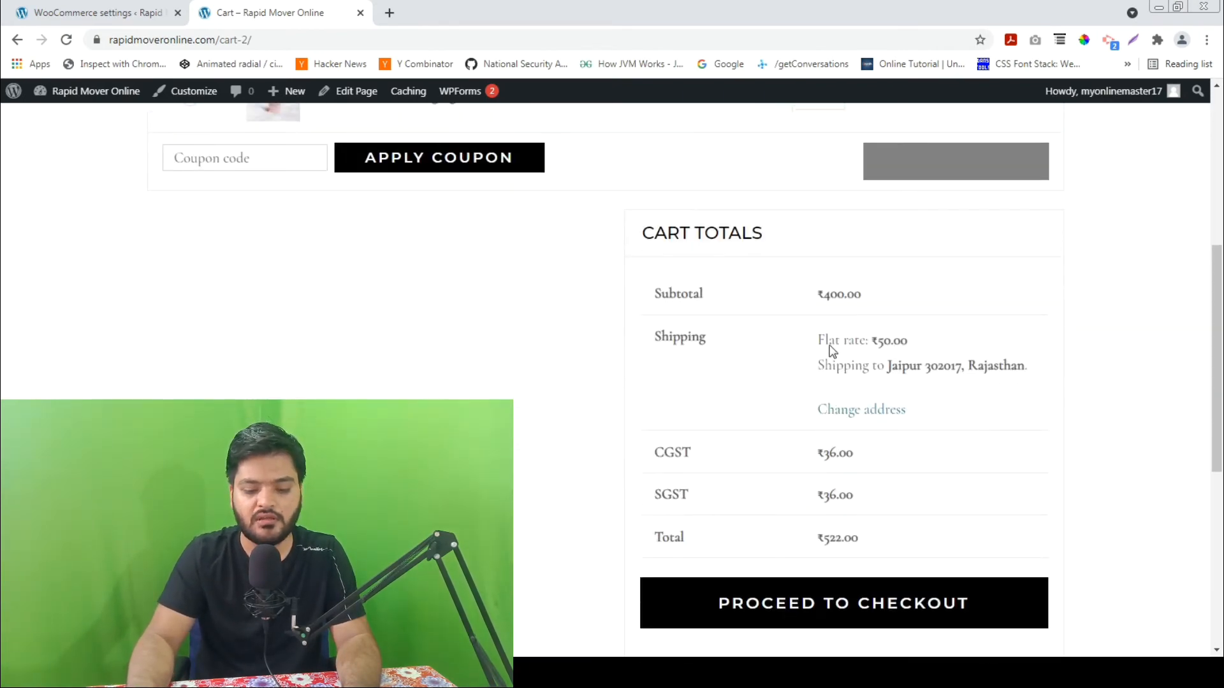
pyautogui.moveTo(822, 345); pyautogui.dragTo(926, 346)
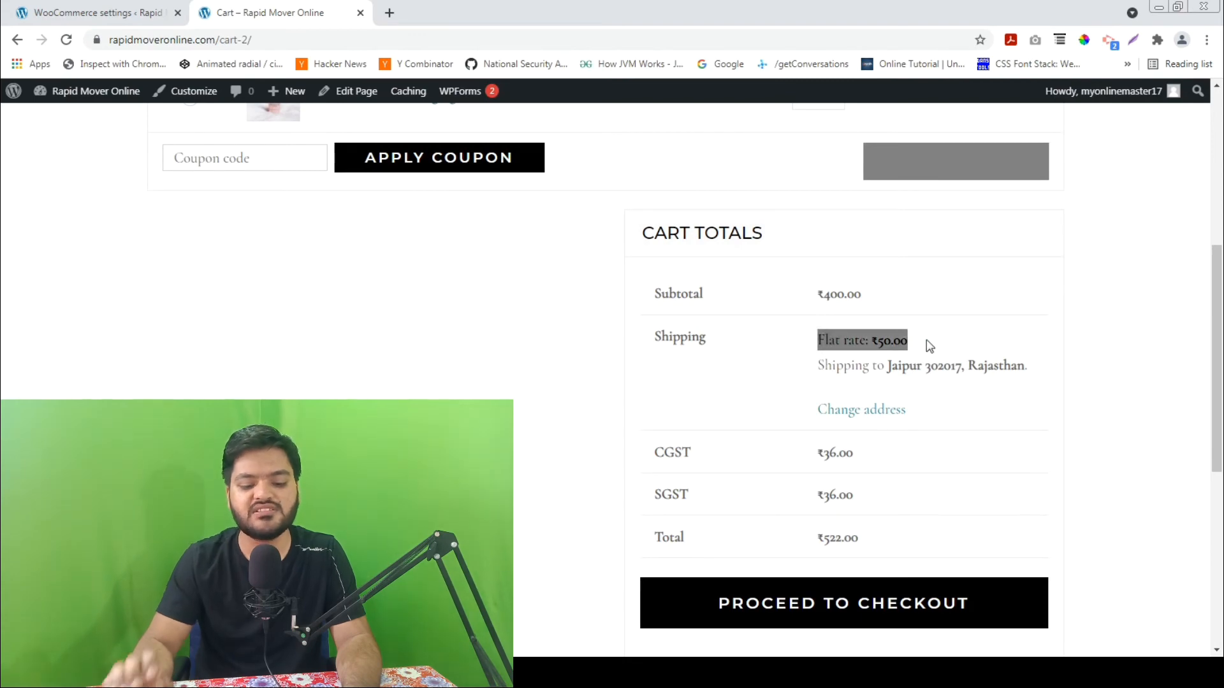
pyautogui.click(885, 346)
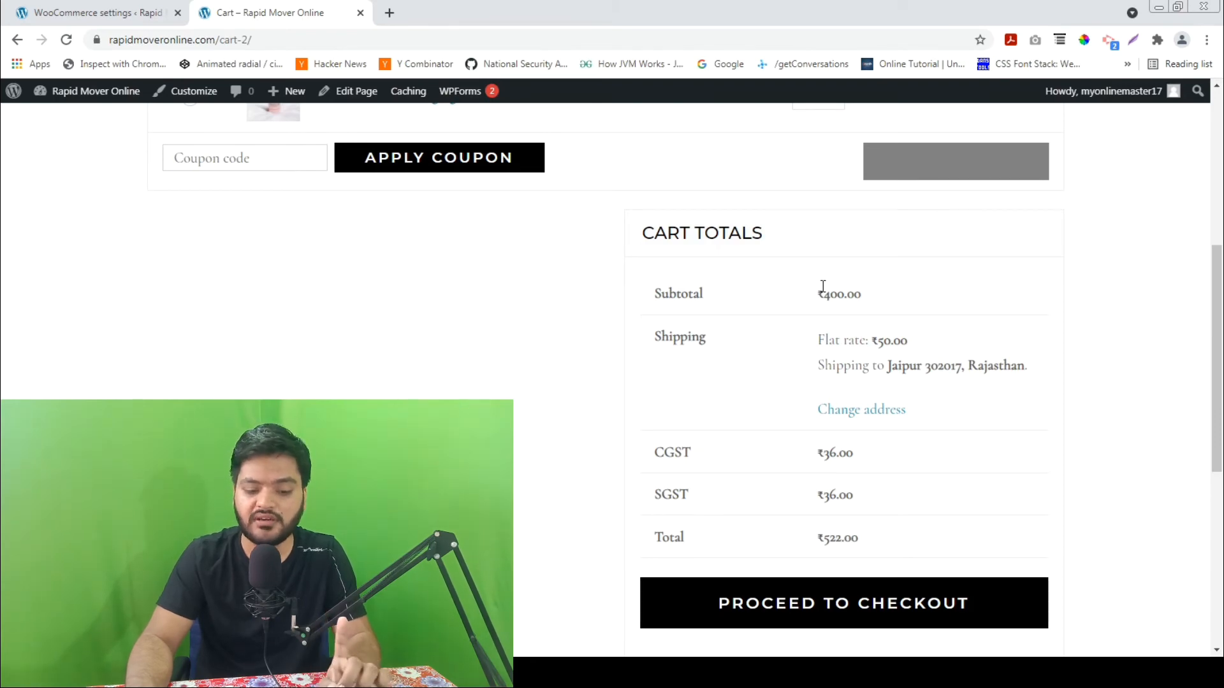
pyautogui.moveTo(825, 295); pyautogui.dragTo(883, 300)
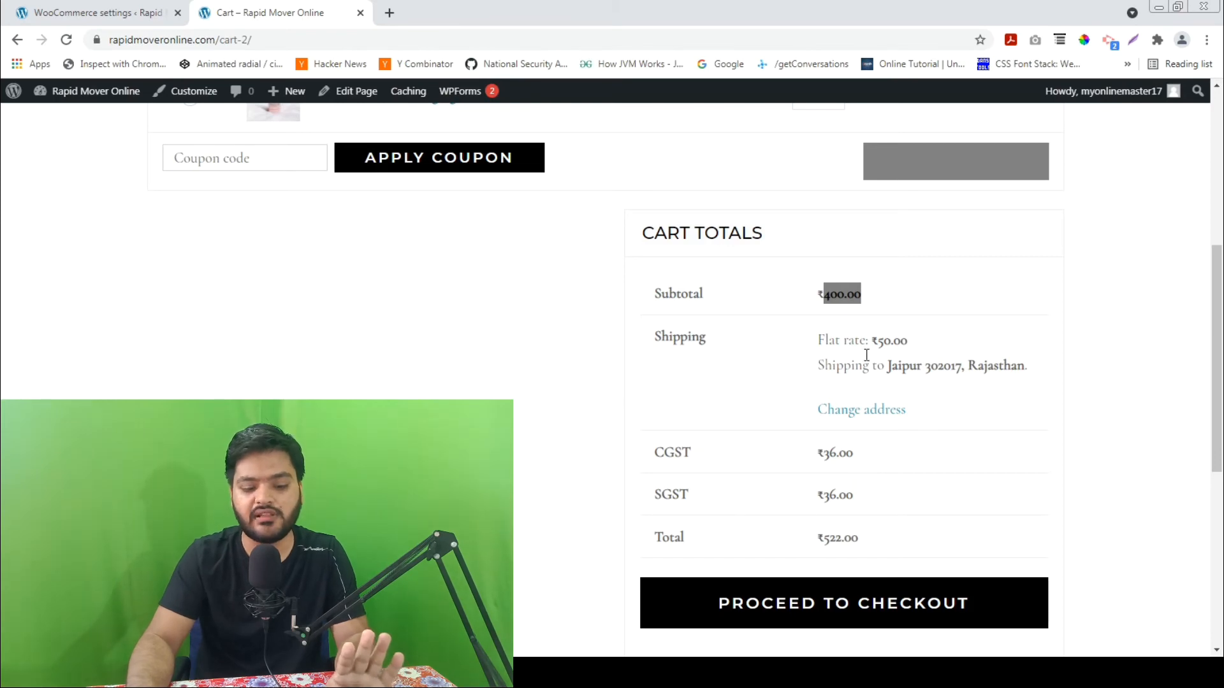
pyautogui.click(838, 290)
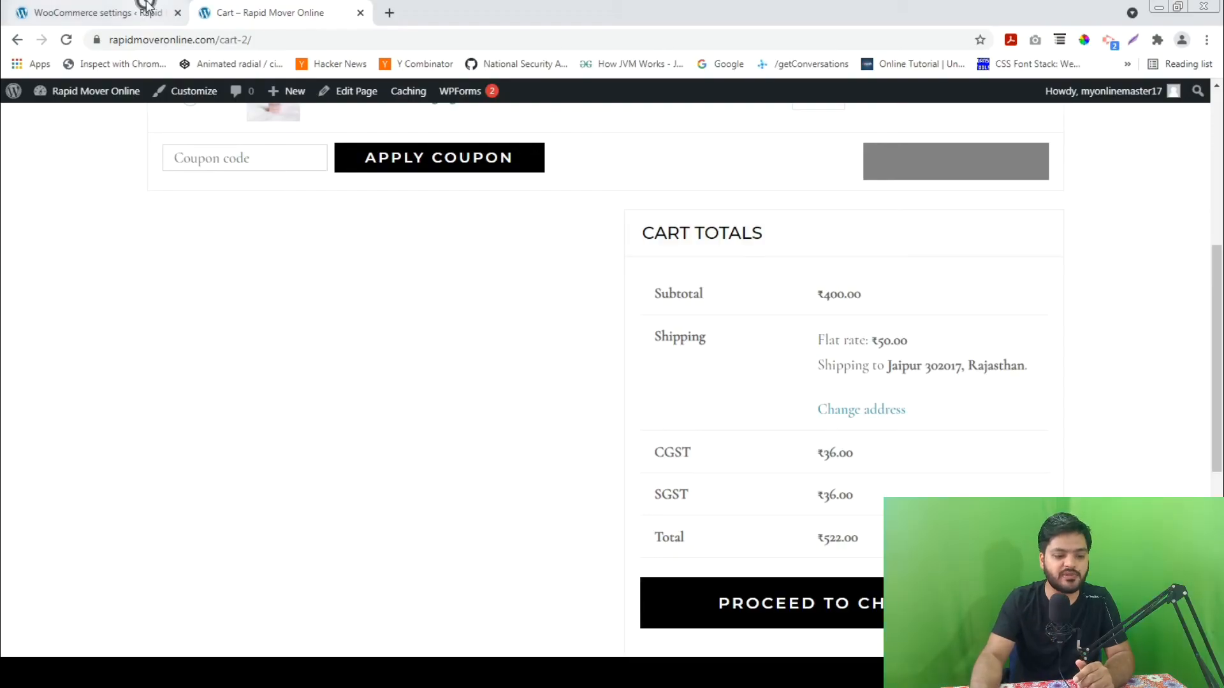
pyautogui.click(146, 5)
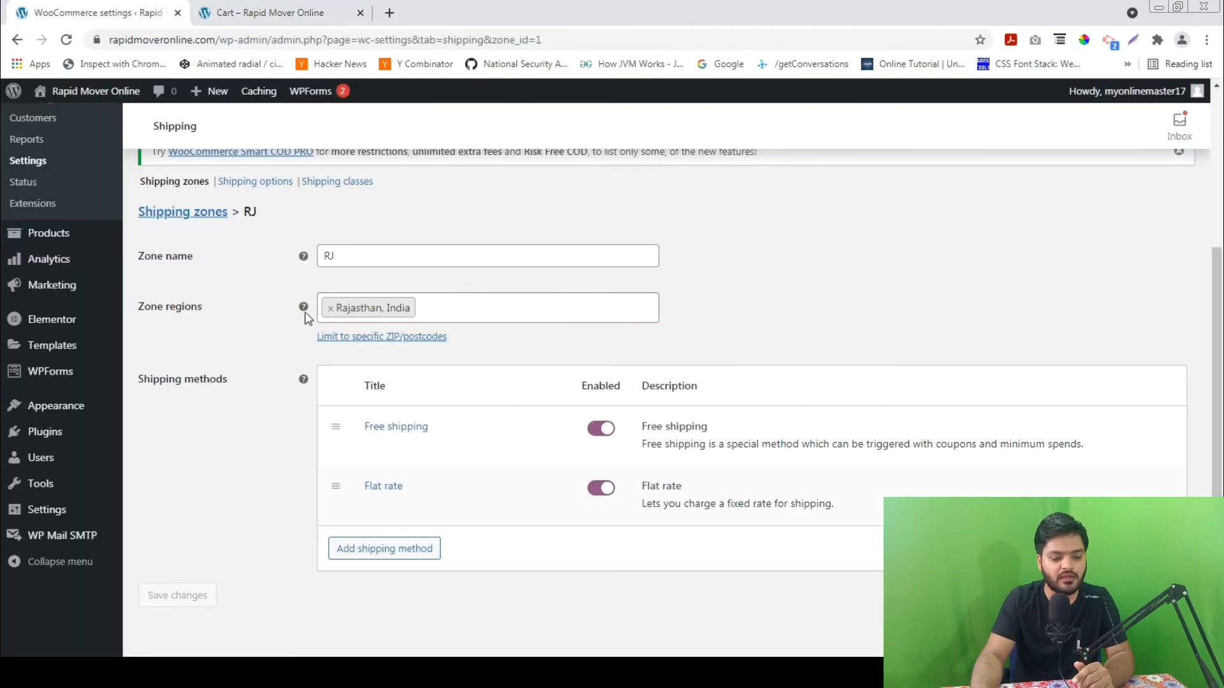